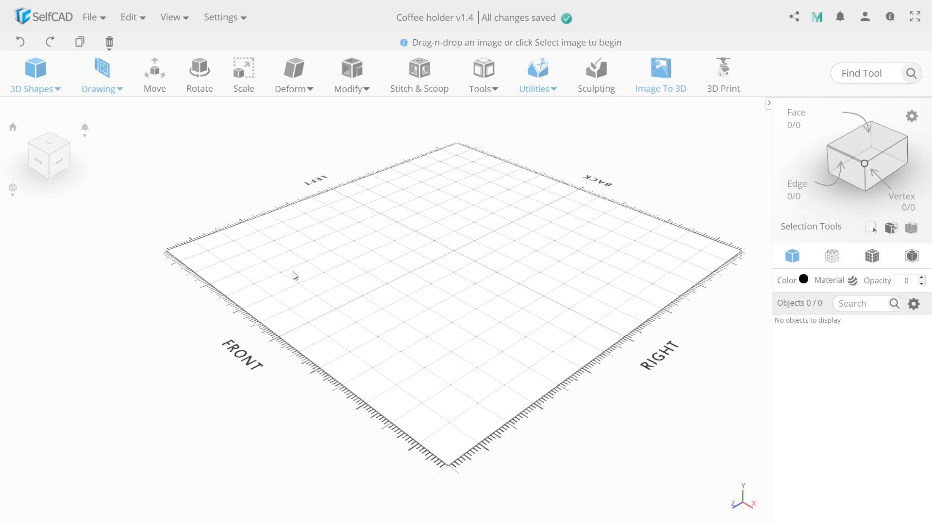
# Switch to an orthographic top view of the workplane and start a Free Hand drawing
pyautogui.click(62, 144)
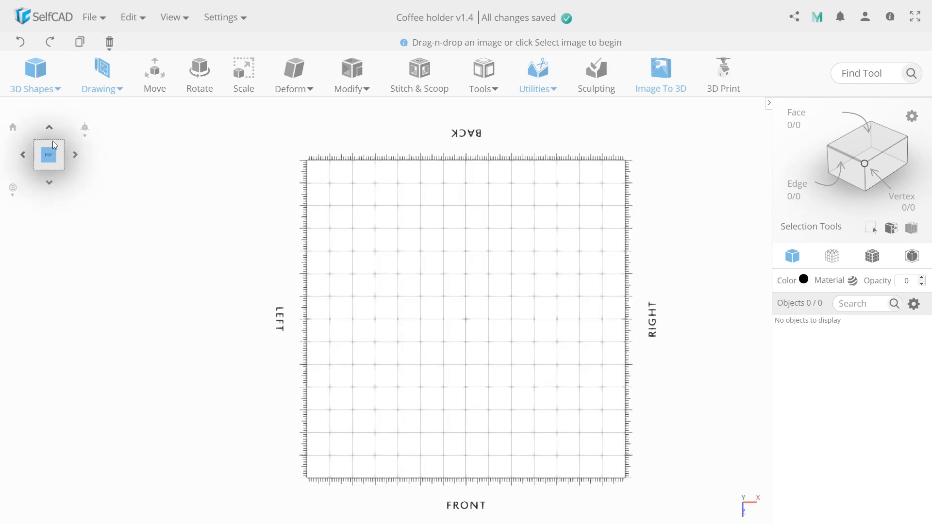
pyautogui.click(86, 132)
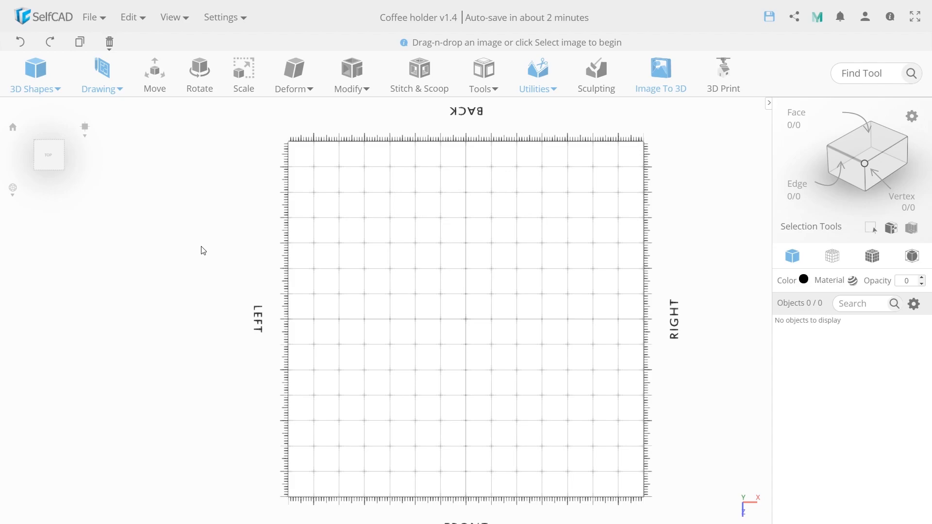
pyautogui.click(99, 88)
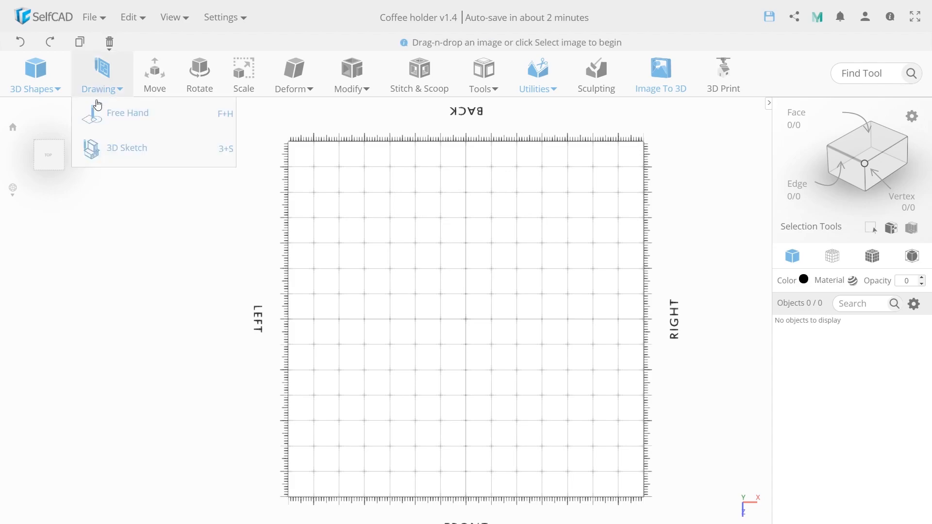
pyautogui.click(97, 115)
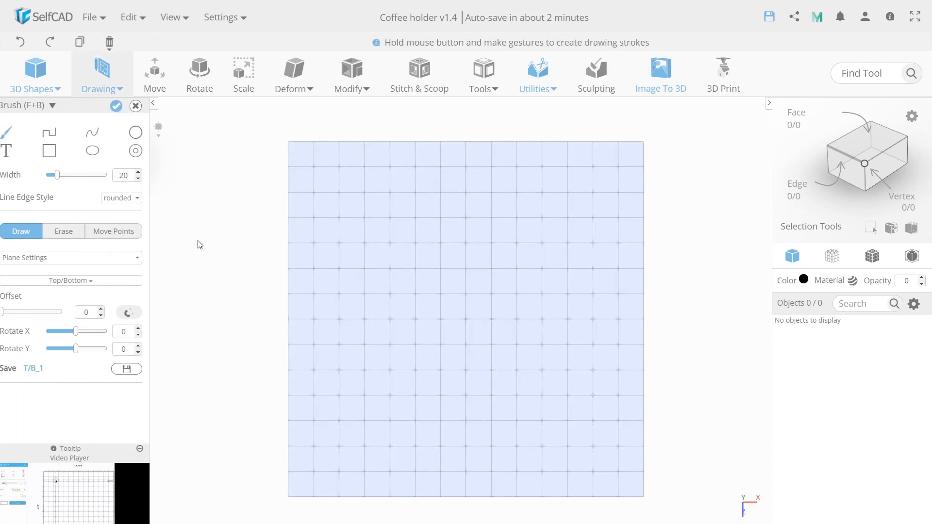
# Choose the Circle drawing tool with 64 edges and enable a minimum step size of 10 in the precision settings
pyautogui.click(145, 138)
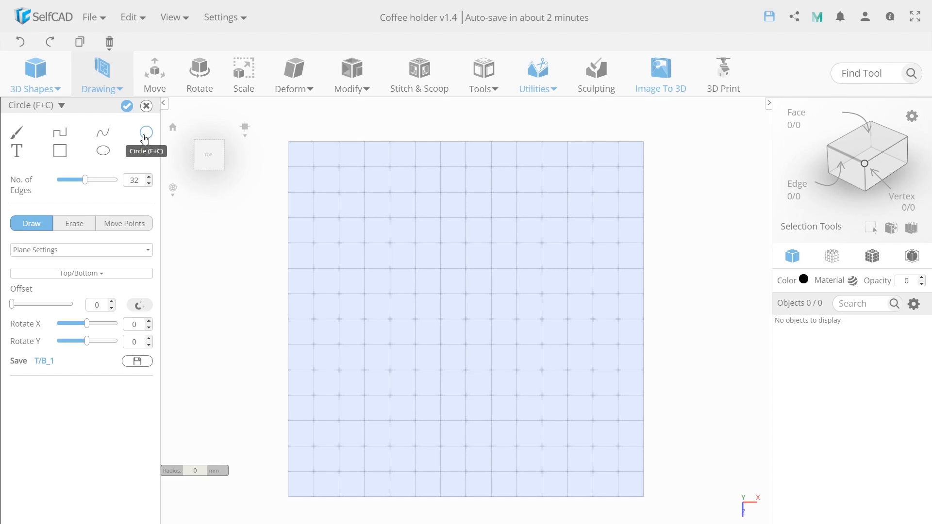
pyautogui.doubleClick(139, 180)
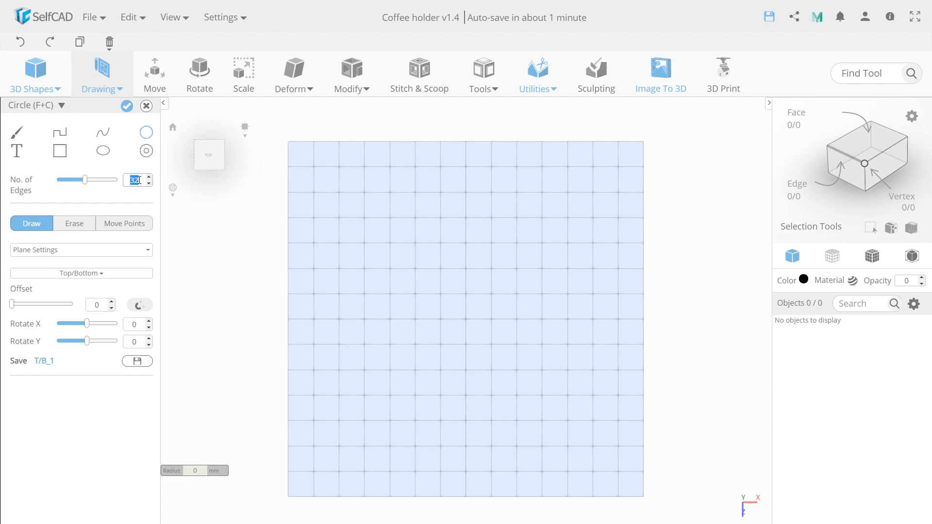
pyautogui.write('6')
pyautogui.click(120, 187)
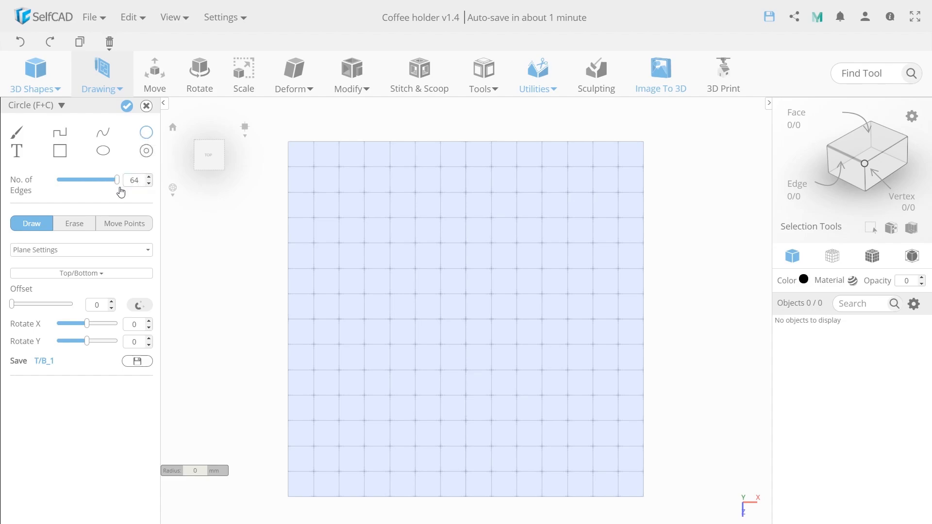
pyautogui.click(48, 251)
pyautogui.click(29, 293)
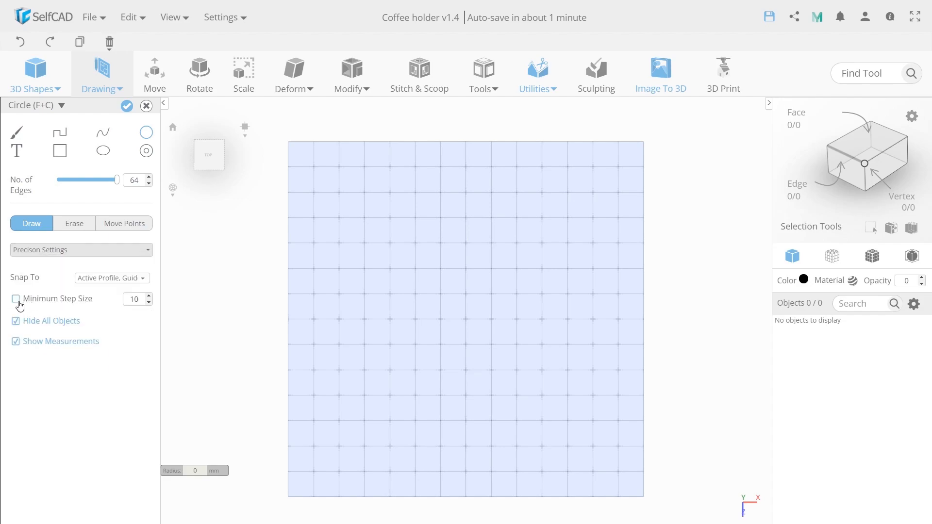
pyautogui.click(15, 299)
# Draw a circle of 45 mm radius centred on the workplane's origin
pyautogui.scroll(1, 208, 366)
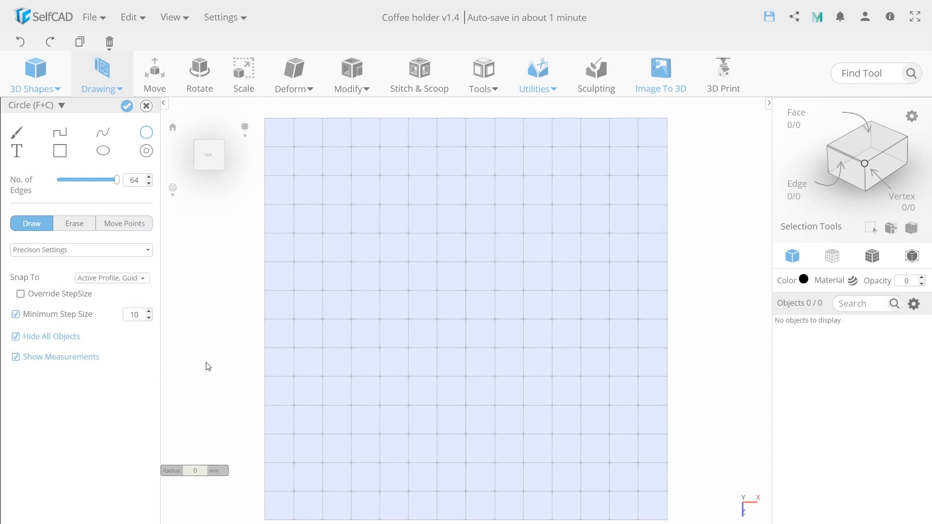
pyautogui.scroll(2, 204, 364)
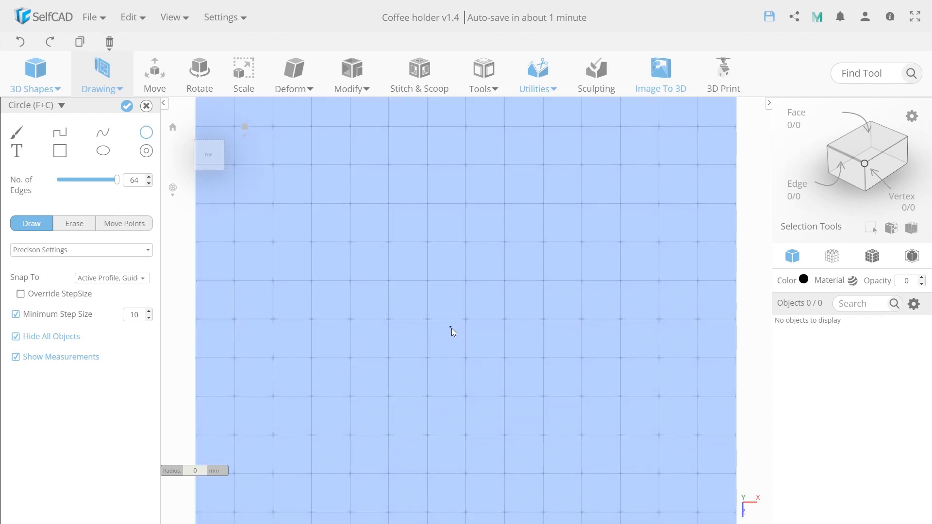
pyautogui.click(465, 320)
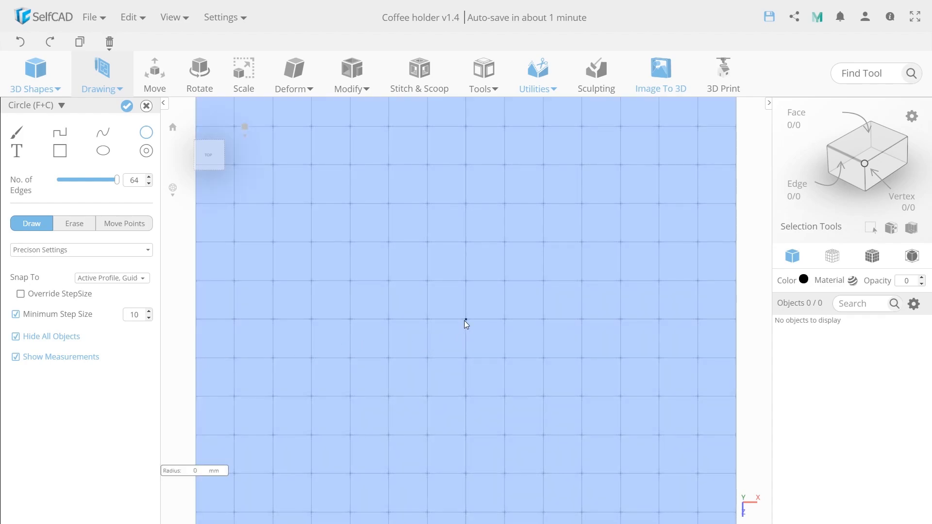
pyautogui.press('Tab')
pyautogui.write('45')
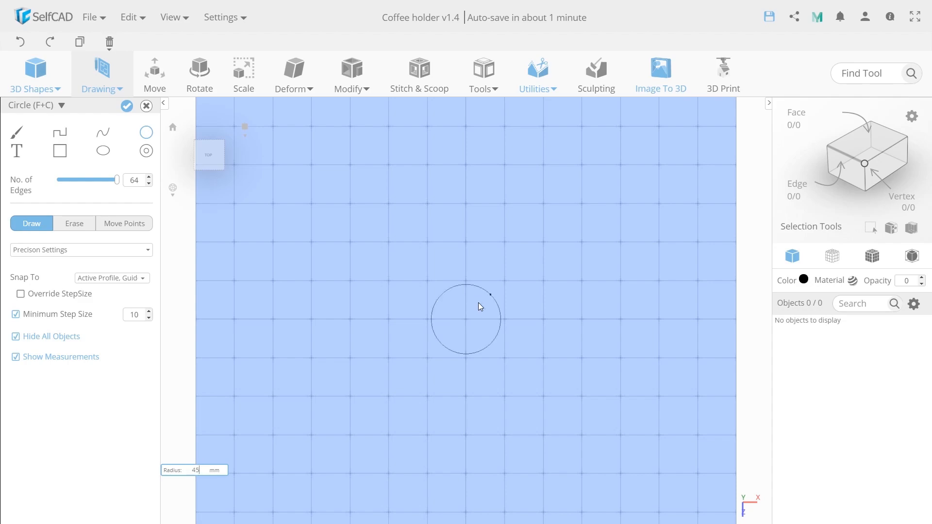
pyautogui.press('Return')
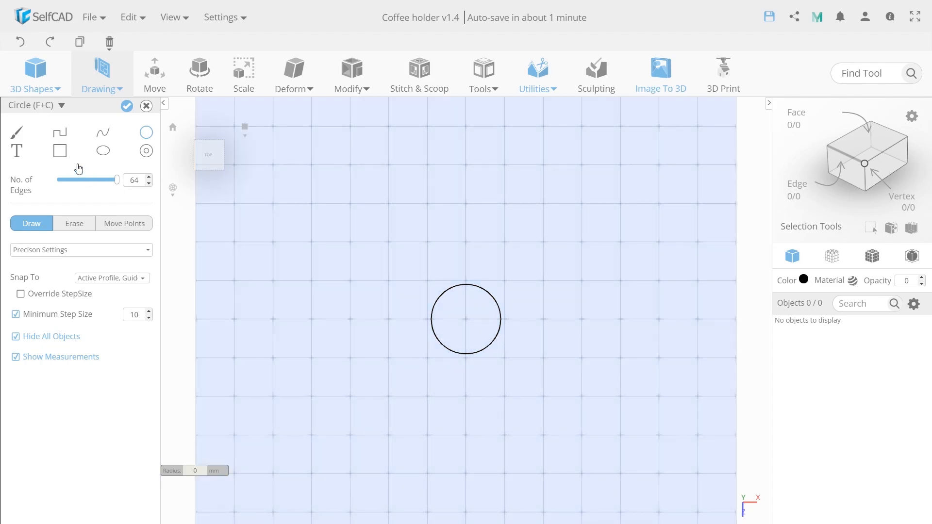
# Draw a rectangular arm 60 mm by 90 mm, starting inside the circle and extending along the positive X direction
pyautogui.click(58, 152)
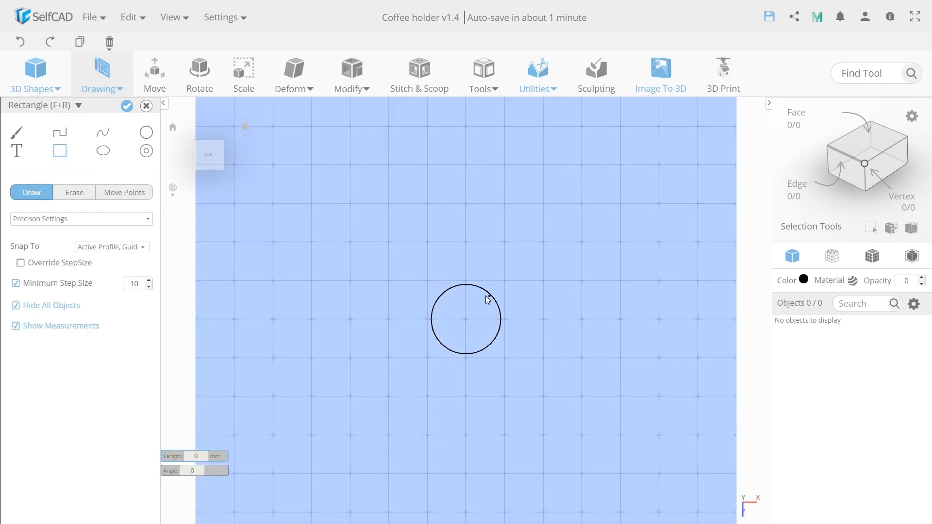
pyautogui.click(489, 298)
pyautogui.write('60')
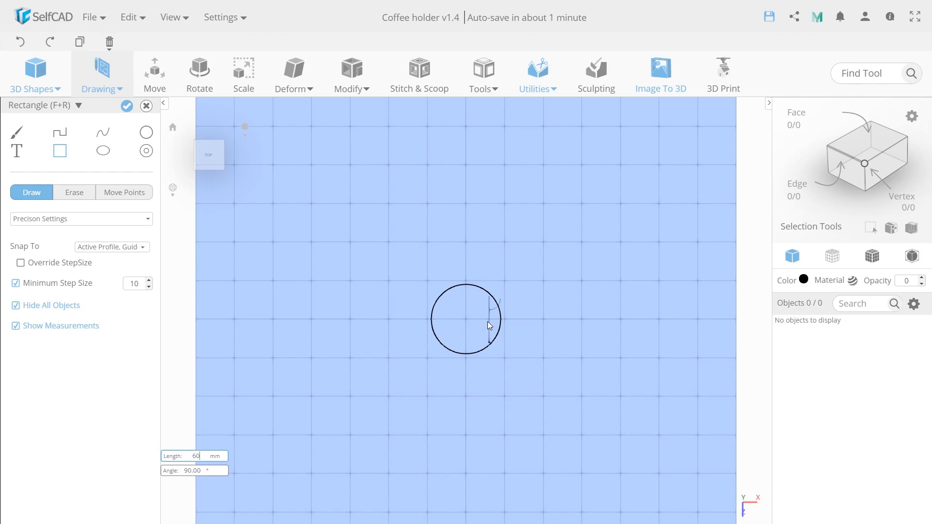
pyautogui.press('Return')
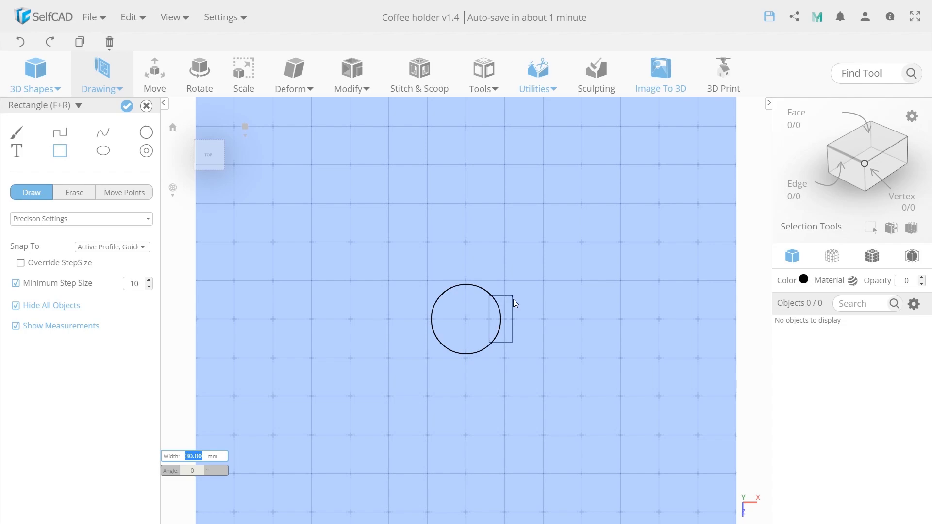
pyautogui.write('90')
pyautogui.press('Return')
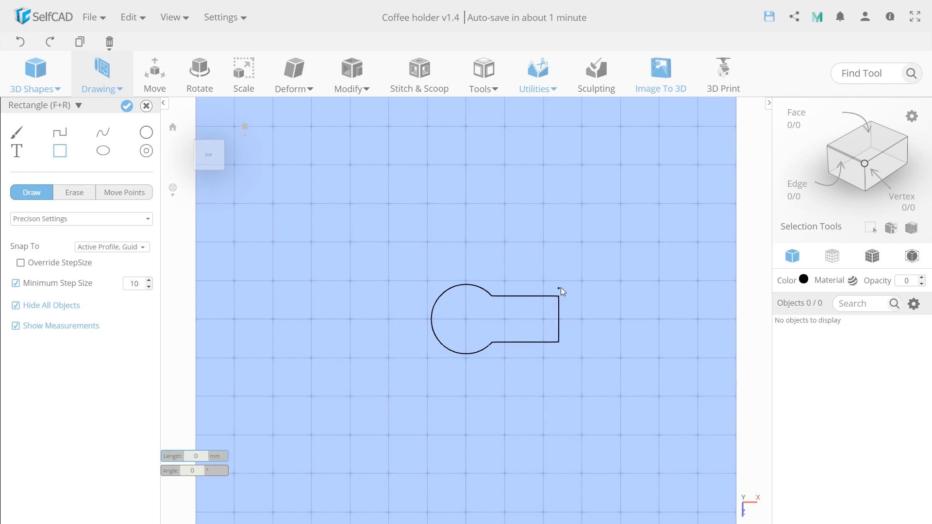
# Draw a 20 mm wide rectangle across the arm's free end, overhanging the arm on both sides
pyautogui.click(560, 288)
pyautogui.press('Return')
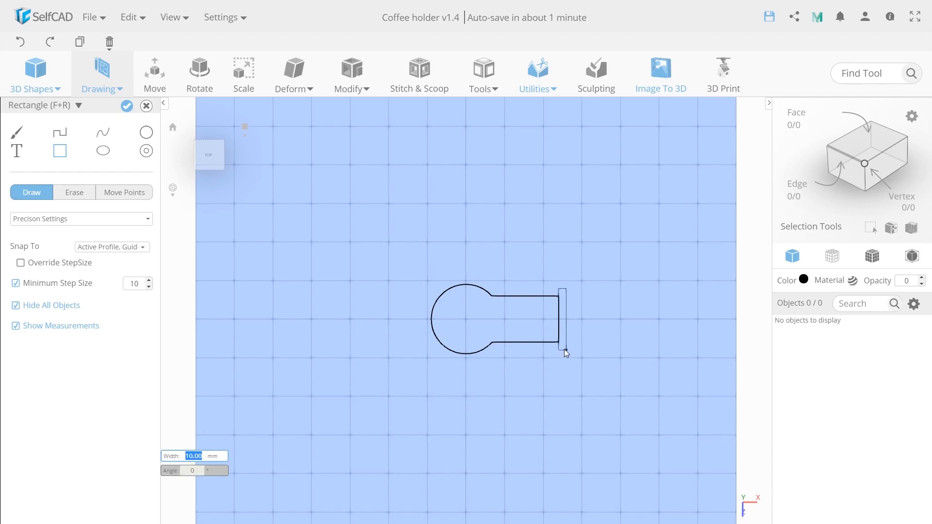
pyautogui.write('20')
pyautogui.press('Return')
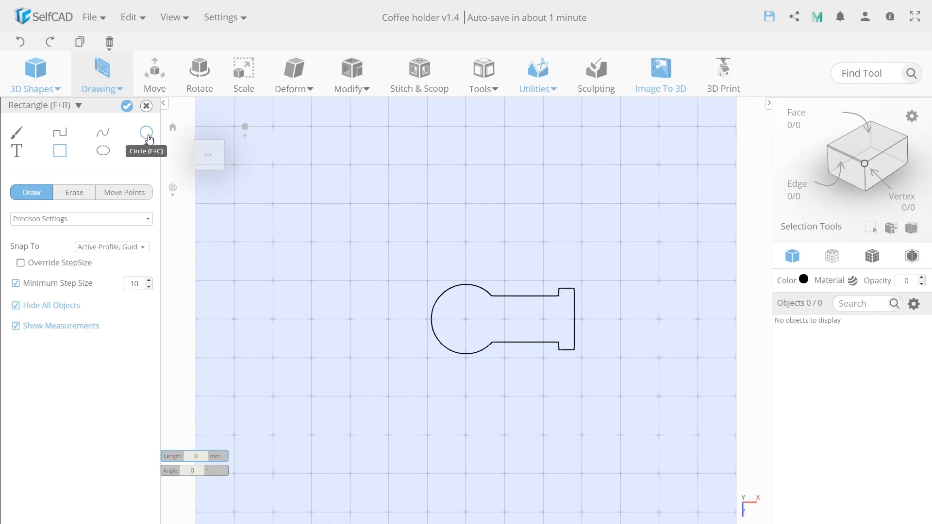
# Round both ends of the crossbar at the arm's end with circles of 10 mm radius
pyautogui.click(146, 132)
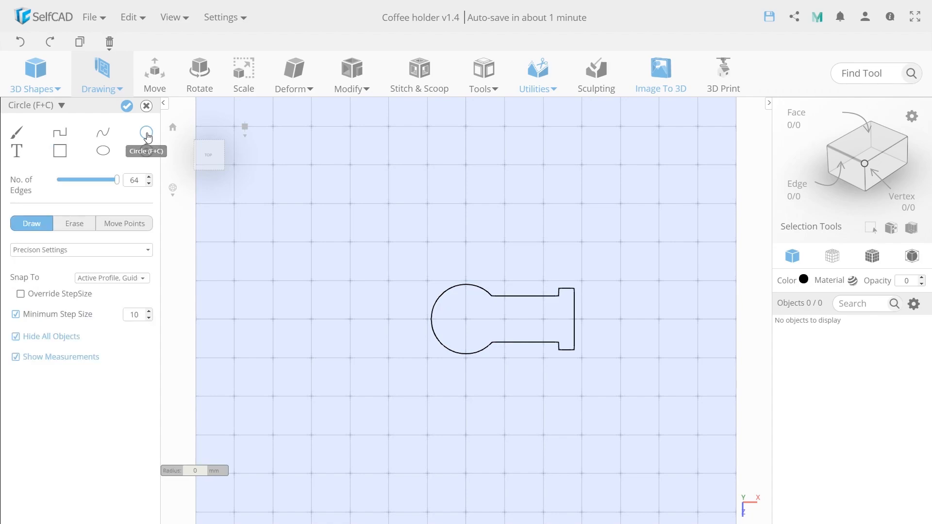
pyautogui.click(566, 287)
pyautogui.click(569, 282)
pyautogui.click(569, 353)
pyautogui.press('Tab')
pyautogui.write('10')
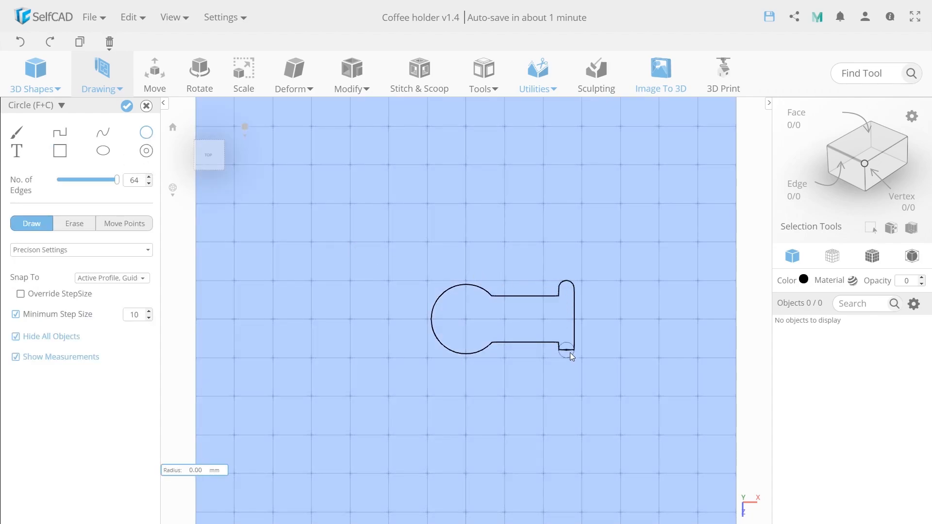
pyautogui.press('Return')
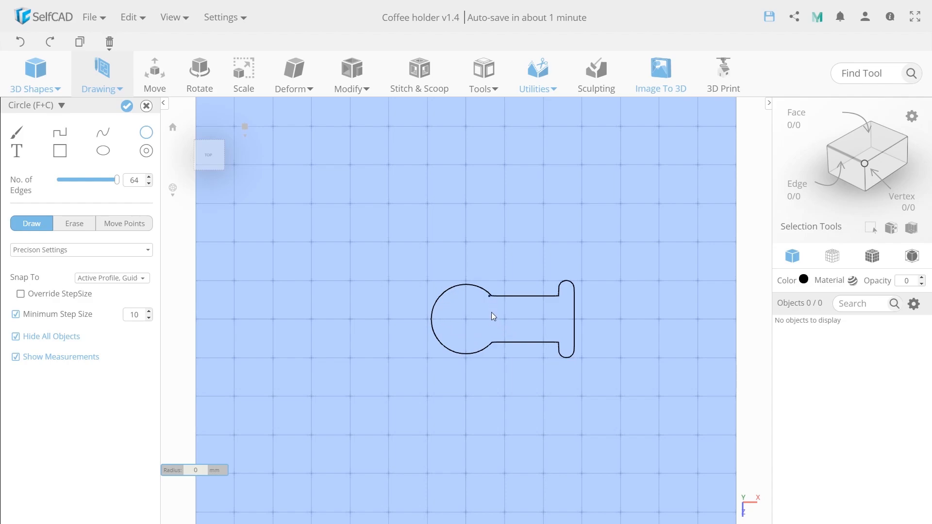
# Erase a concentric circular hole of 35 mm radius from the round end of the profile
pyautogui.click(74, 223)
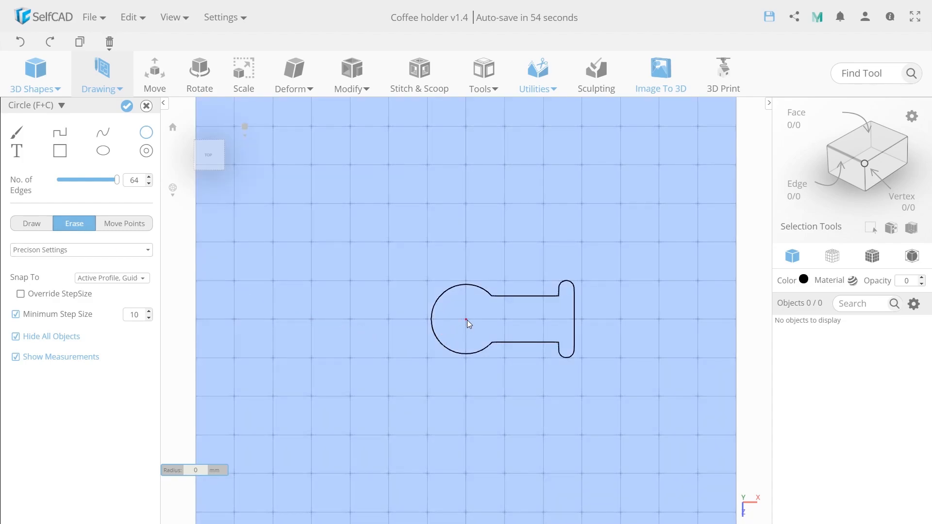
pyautogui.moveTo(466, 320); pyautogui.dragTo(473, 316)
pyautogui.write('35')
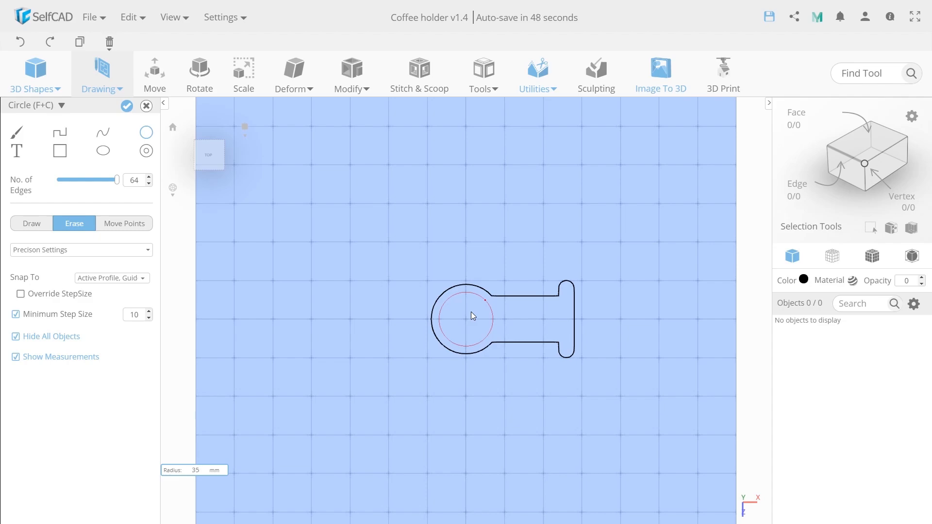
# Set the drawing's height to 5 and finalize it as a solid shape
pyautogui.click(81, 249)
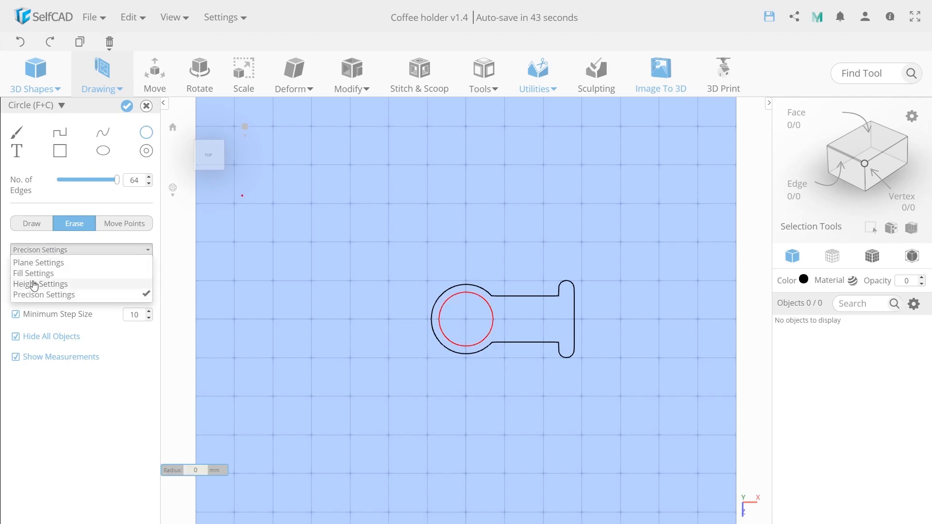
pyautogui.click(34, 283)
pyautogui.write('5')
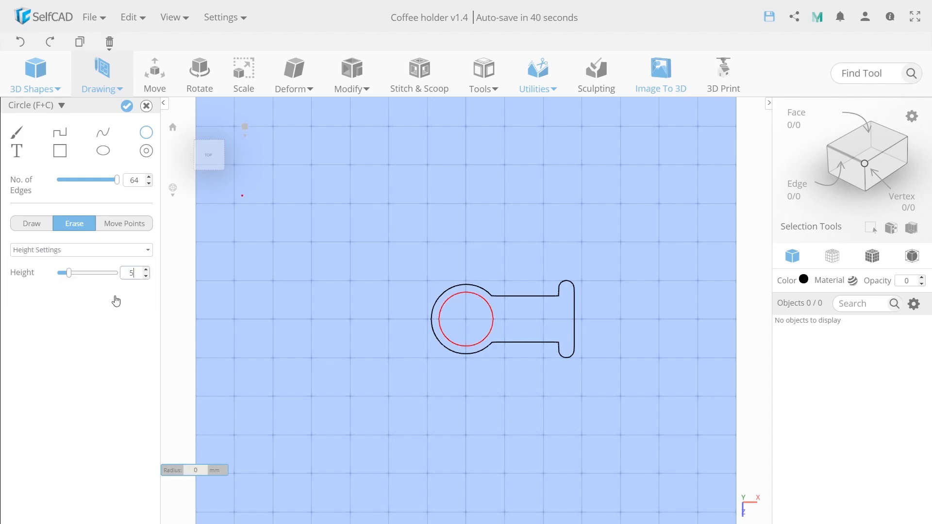
pyautogui.click(127, 106)
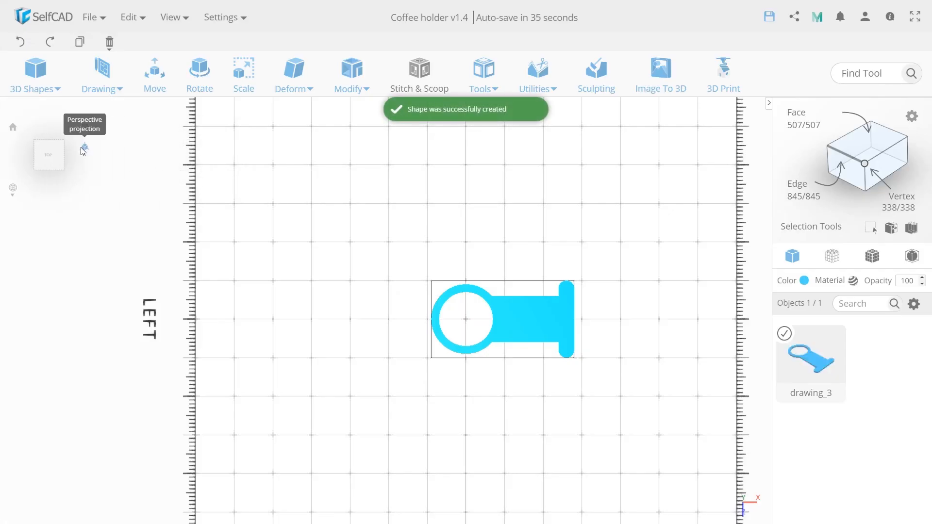
# Return to perspective projection and make one copy of the holder shape with Copy Offsets at zero position offset
pyautogui.click(85, 147)
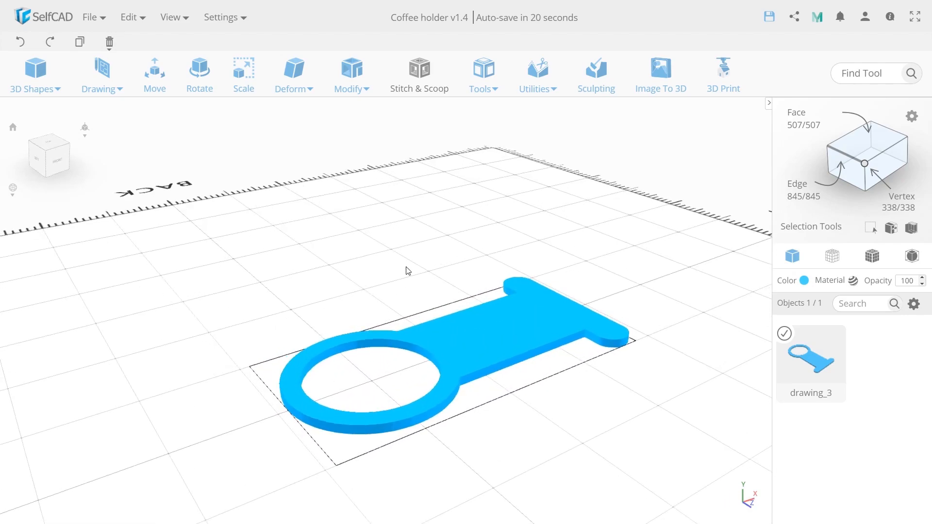
pyautogui.click(484, 80)
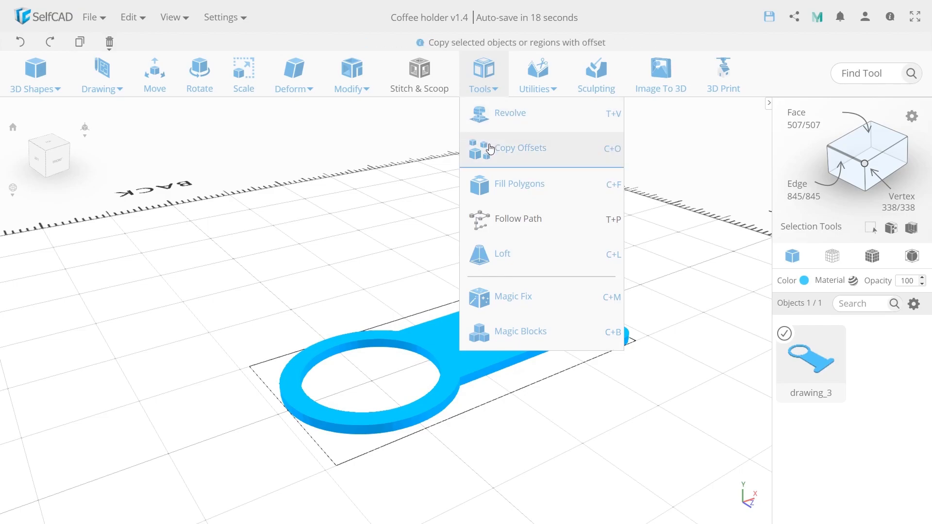
pyautogui.click(484, 154)
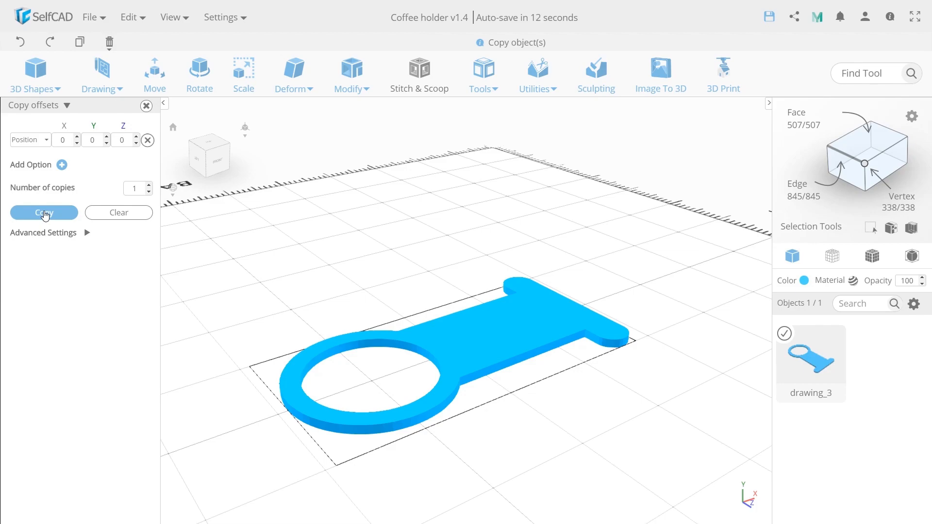
pyautogui.click(44, 214)
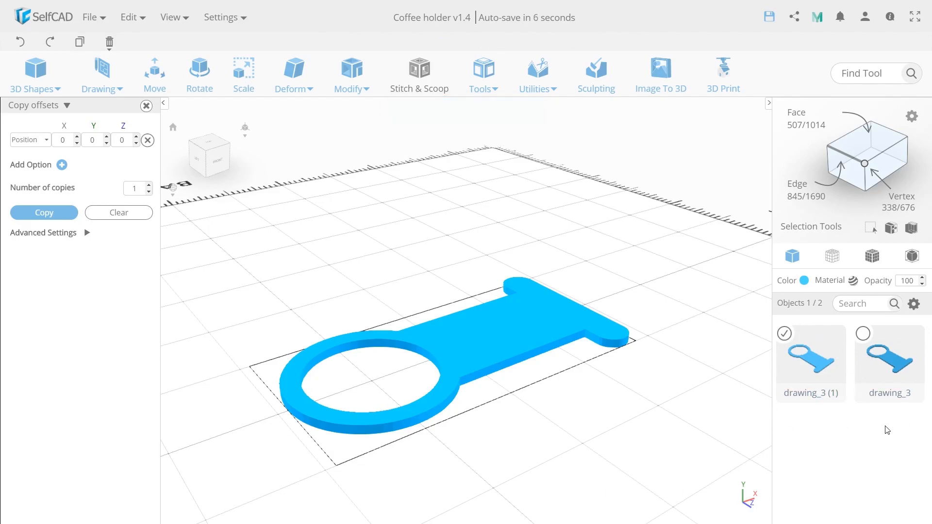
# Hide the selected duplicate of the holder shape and close Copy Offsets
pyautogui.moveTo(919, 308)
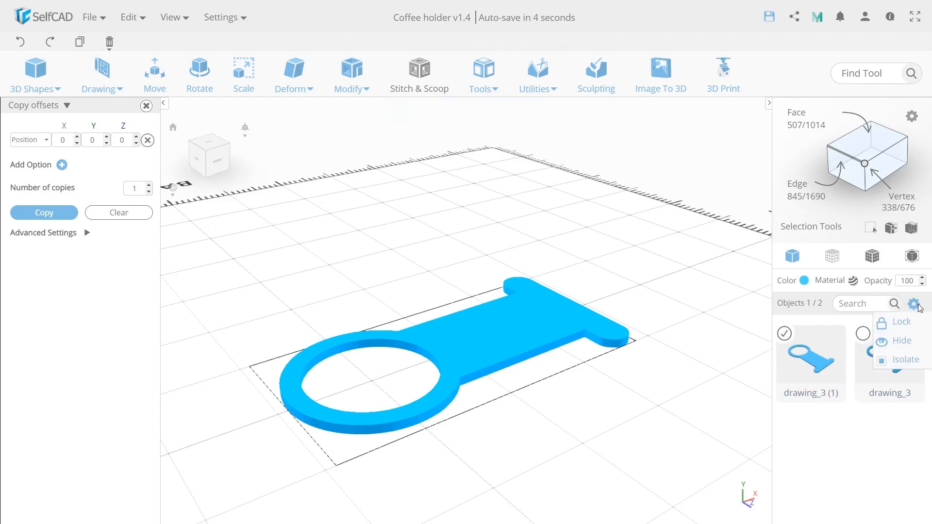
pyautogui.click(899, 341)
pyautogui.moveTo(529, 435); pyautogui.dragTo(476, 423, button='right')
pyautogui.moveTo(476, 424); pyautogui.dragTo(514, 421, button='middle')
pyautogui.click(147, 107)
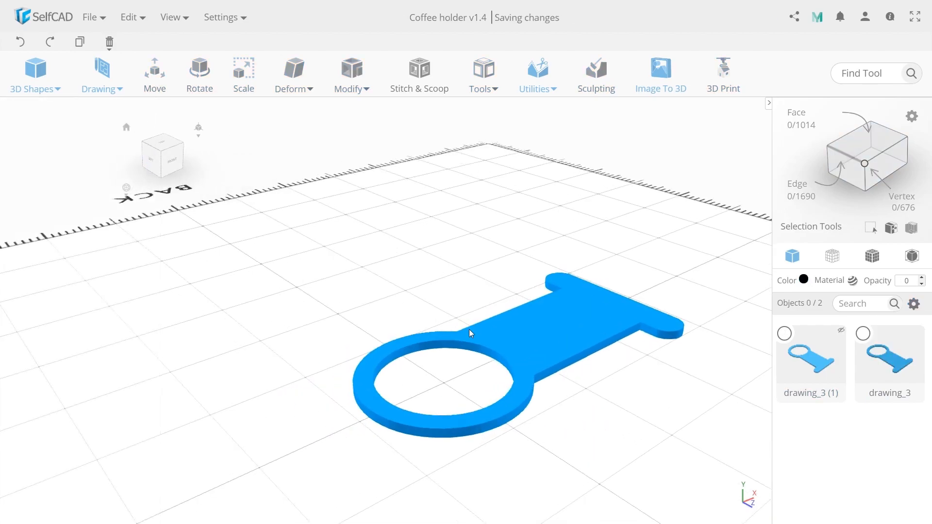
# Add a cylinder with top and bottom radii of 40 and a height of 2, keeping the other objects visible, and finalize it
pyautogui.scroll(3, 470, 325)
pyautogui.click(33, 89)
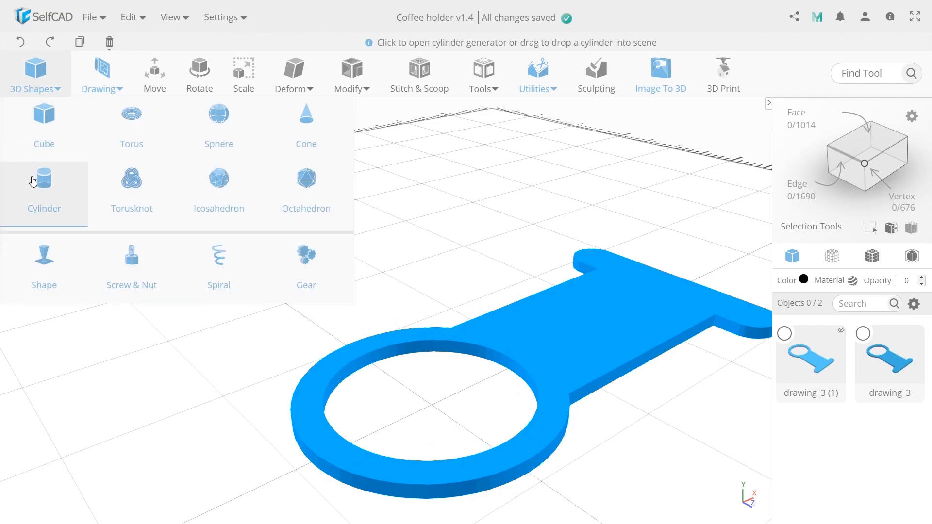
pyautogui.click(31, 192)
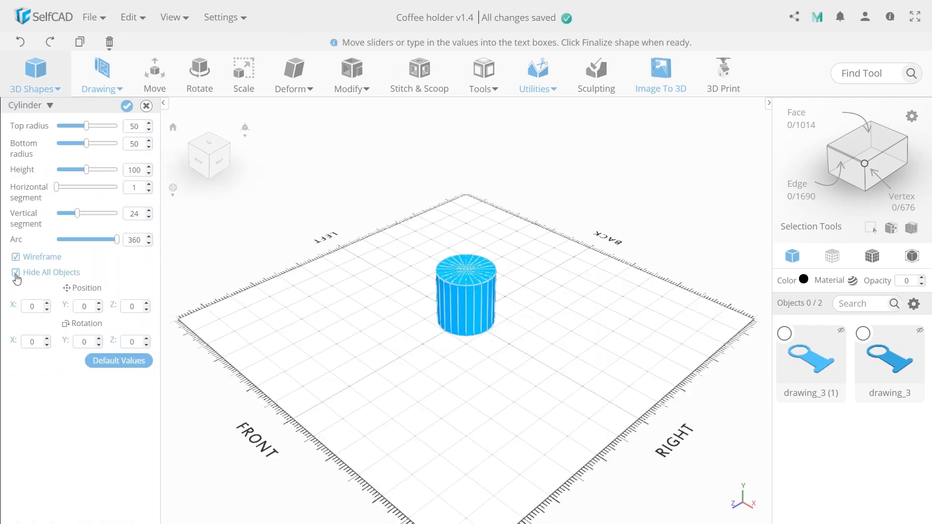
pyautogui.click(15, 272)
pyautogui.scroll(5, 323, 306)
pyautogui.doubleClick(133, 144)
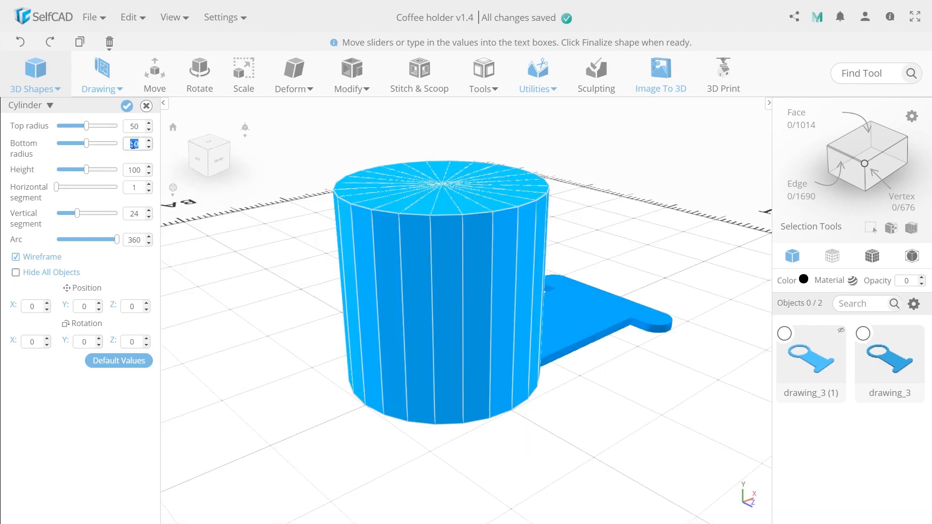
pyautogui.write('40')
pyautogui.doubleClick(134, 127)
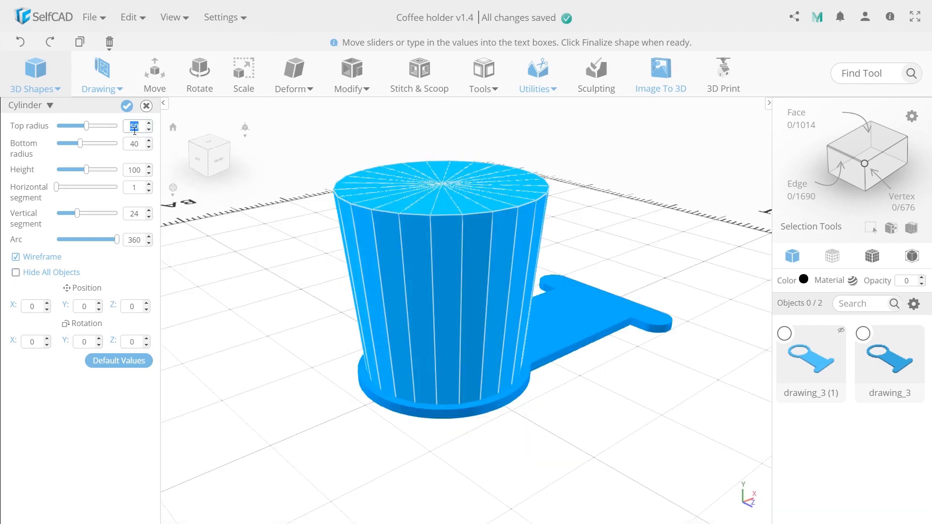
pyautogui.write('40')
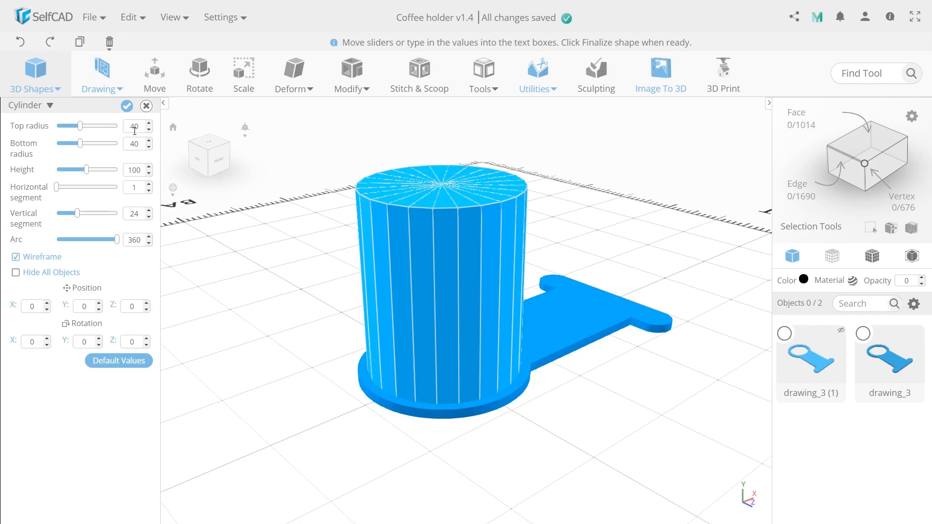
pyautogui.doubleClick(131, 169)
pyautogui.write('2')
pyautogui.click(127, 106)
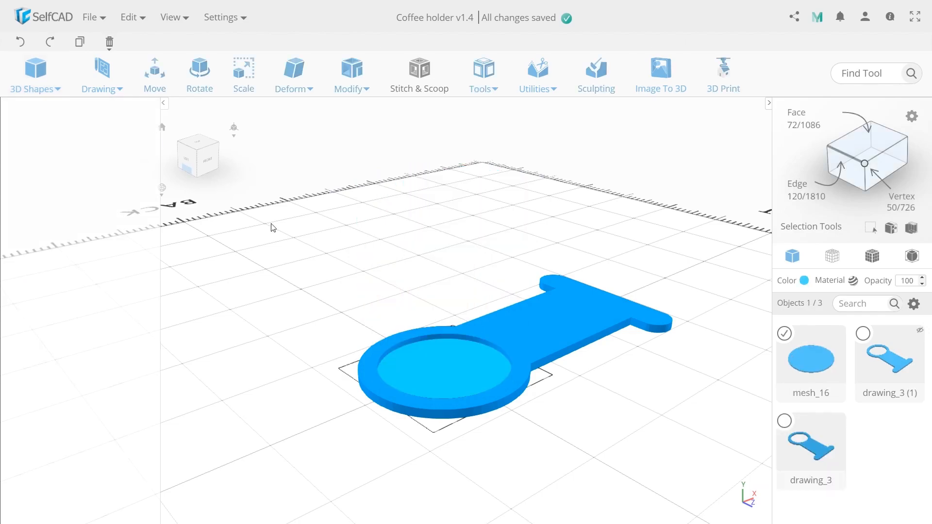
# Merge the thin disc with the visible holder shape into one object and deselect it
pyautogui.keyDown('shift'); pyautogui.click(497, 313); pyautogui.keyUp('shift')
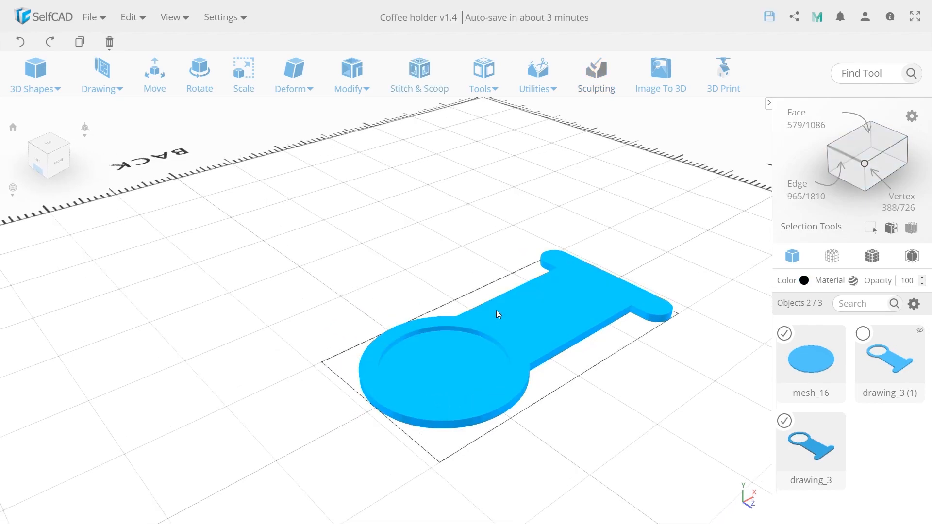
pyautogui.click(537, 78)
pyautogui.click(545, 262)
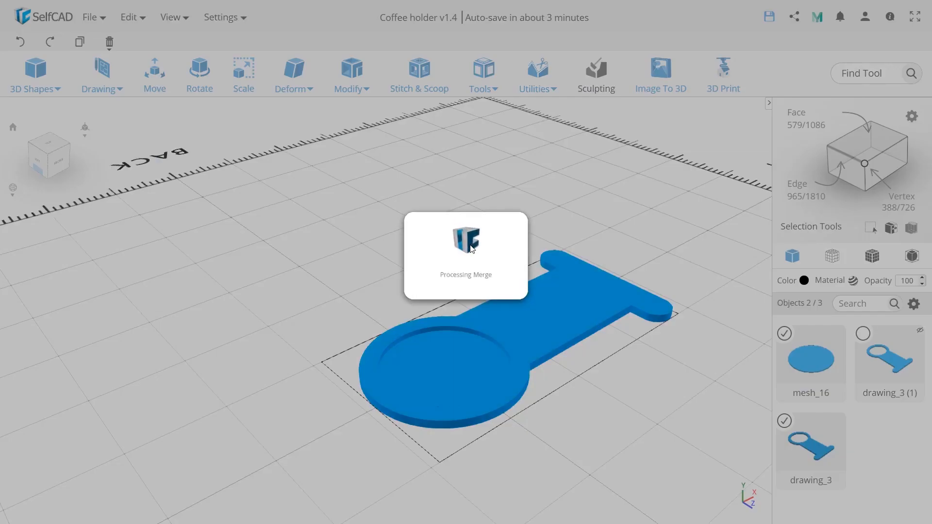
pyautogui.moveTo(454, 243); pyautogui.dragTo(372, 235)
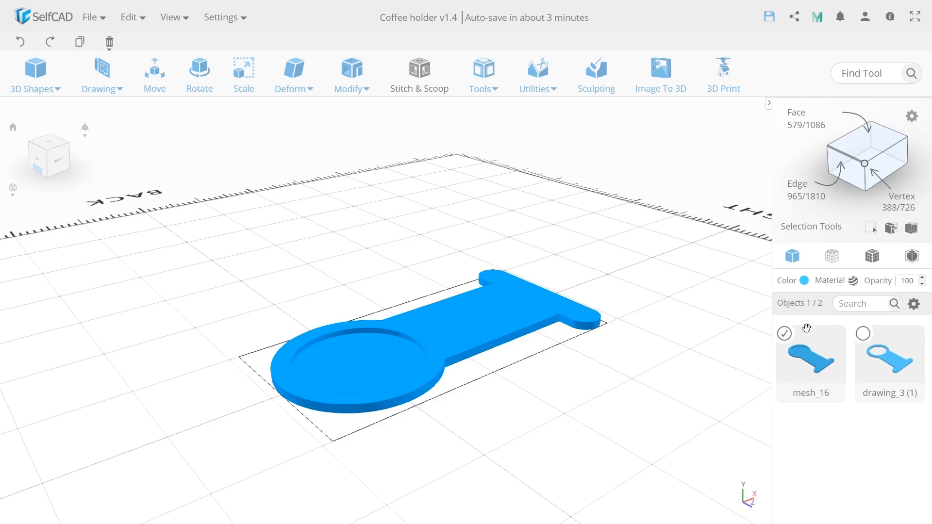
pyautogui.click(784, 334)
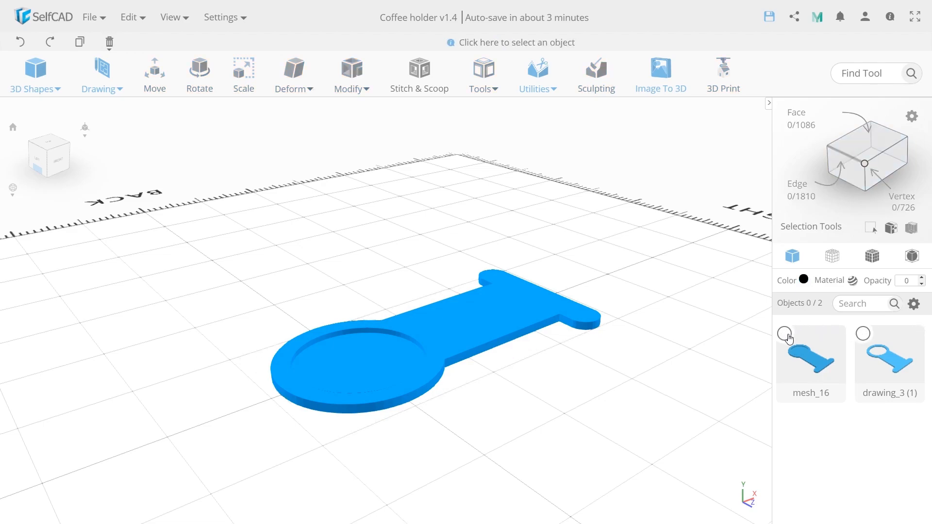
# Raise the hidden duplicate of the holder shape to a Y position of 39 and deselect it
pyautogui.click(863, 333)
pyautogui.click(154, 86)
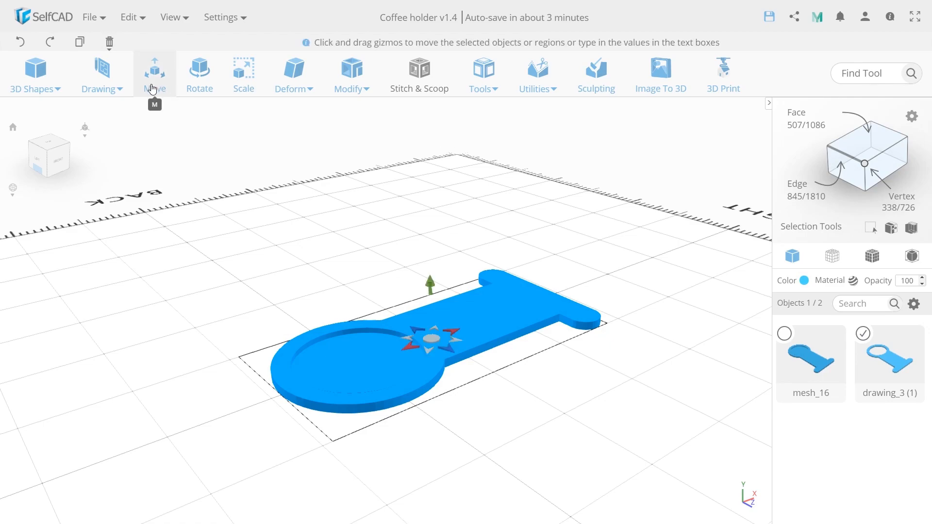
pyautogui.click(88, 130)
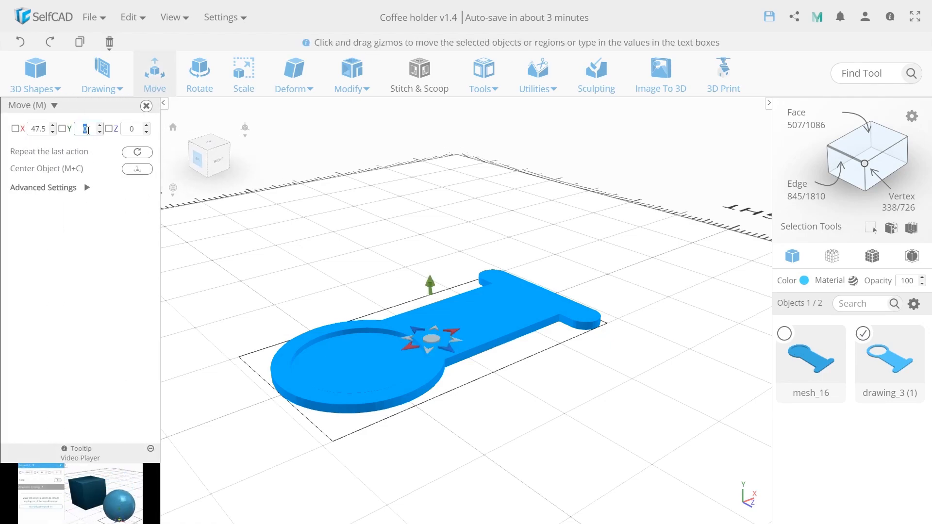
pyautogui.write('39')
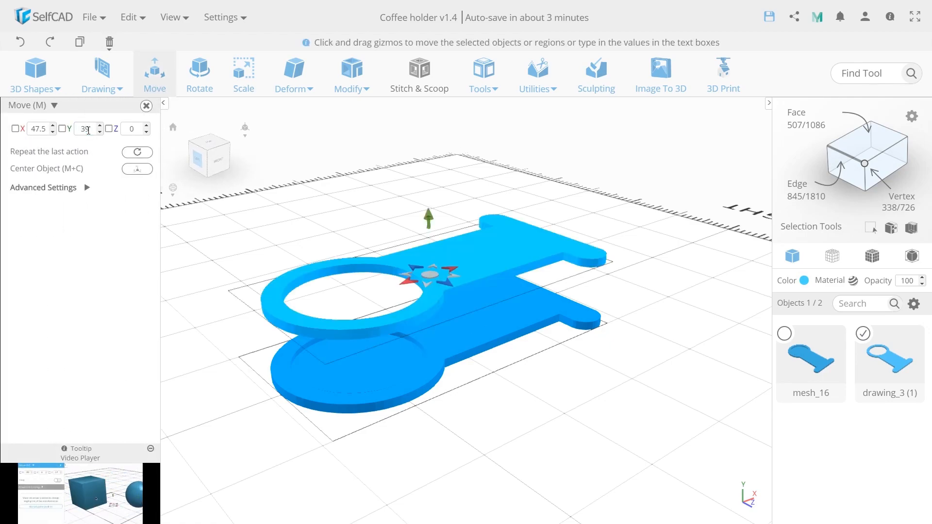
pyautogui.click(558, 385)
pyautogui.moveTo(558, 386); pyautogui.dragTo(518, 386, button='right')
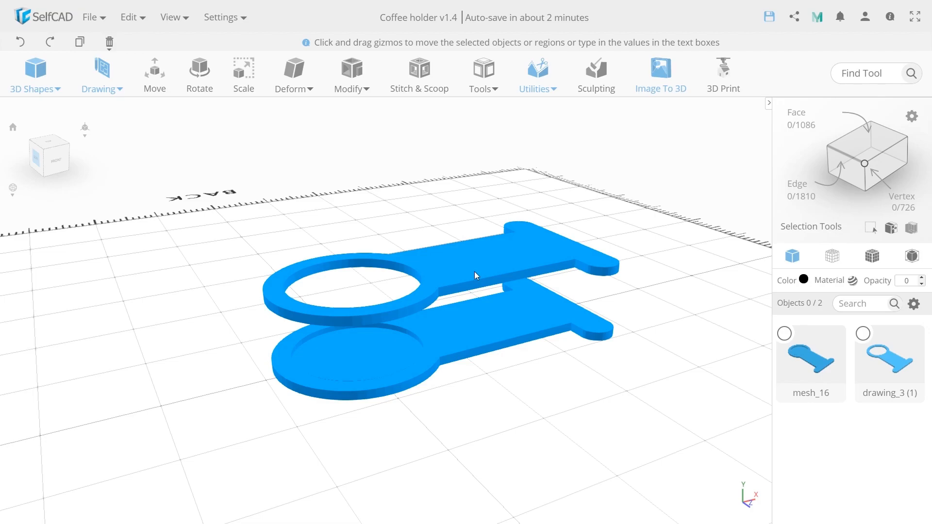
# Set up a top orthographic view and start a Spline drawing with its precision settings displayed
pyautogui.moveTo(475, 290); pyautogui.dragTo(469, 286, button='right')
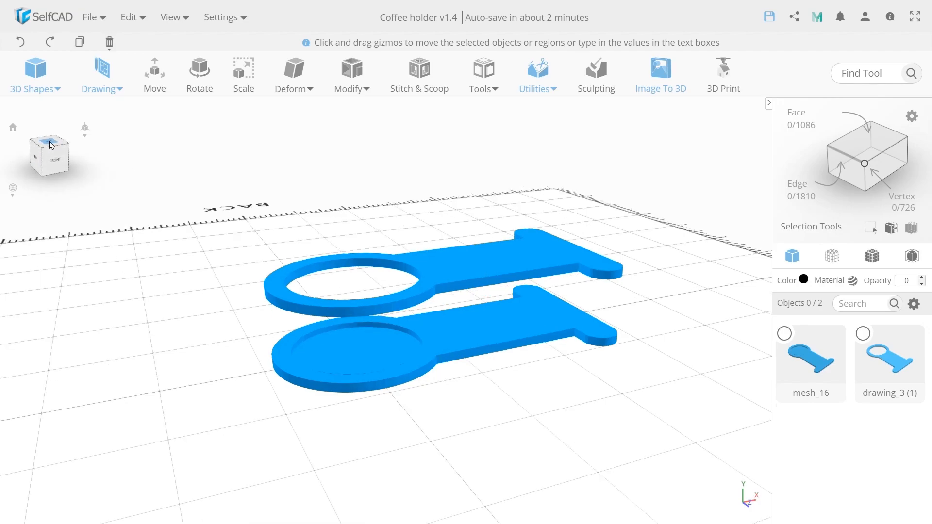
pyautogui.click(51, 142)
pyautogui.click(85, 127)
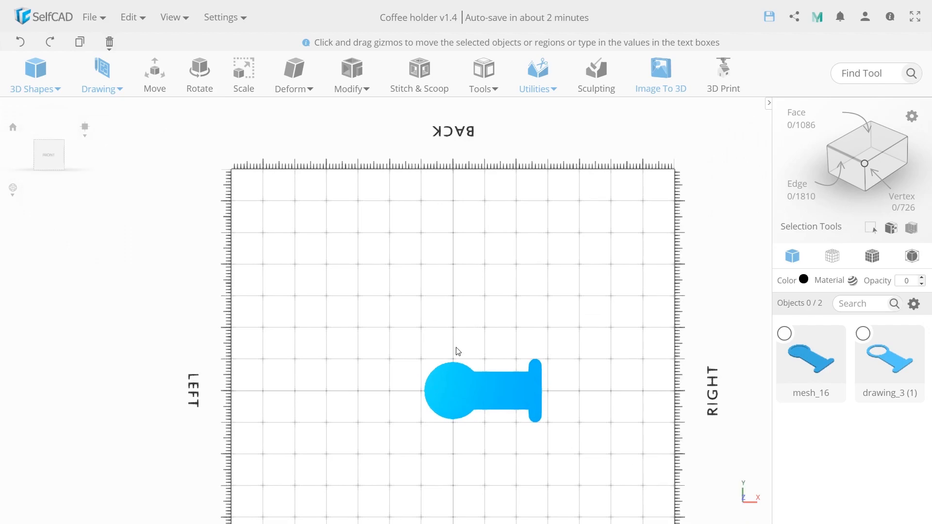
pyautogui.scroll(5, 457, 350)
pyautogui.click(103, 80)
pyautogui.click(105, 112)
pyautogui.click(104, 133)
pyautogui.click(70, 245)
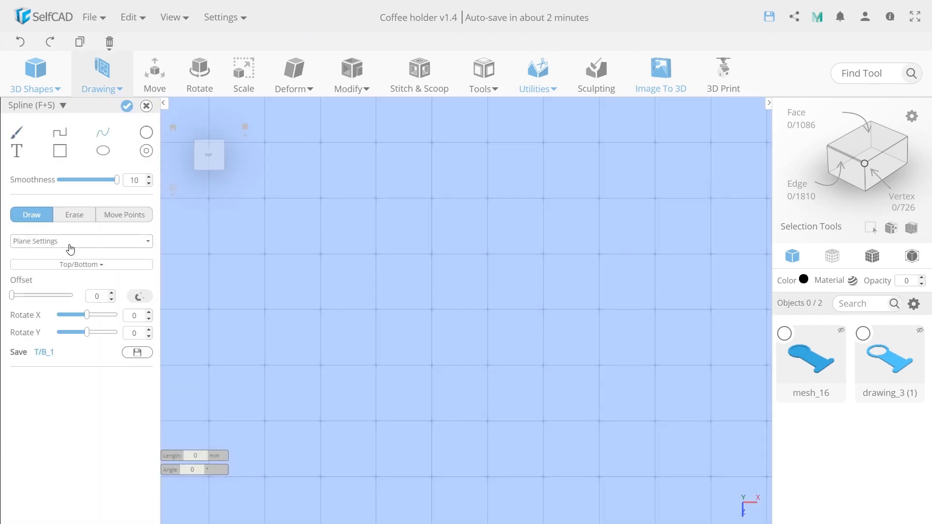
pyautogui.click(70, 245)
pyautogui.click(55, 274)
# Draw a closed arch profile about 100 wide and 90 high behind the holder, and finalize it as a solid
pyautogui.click(543, 366)
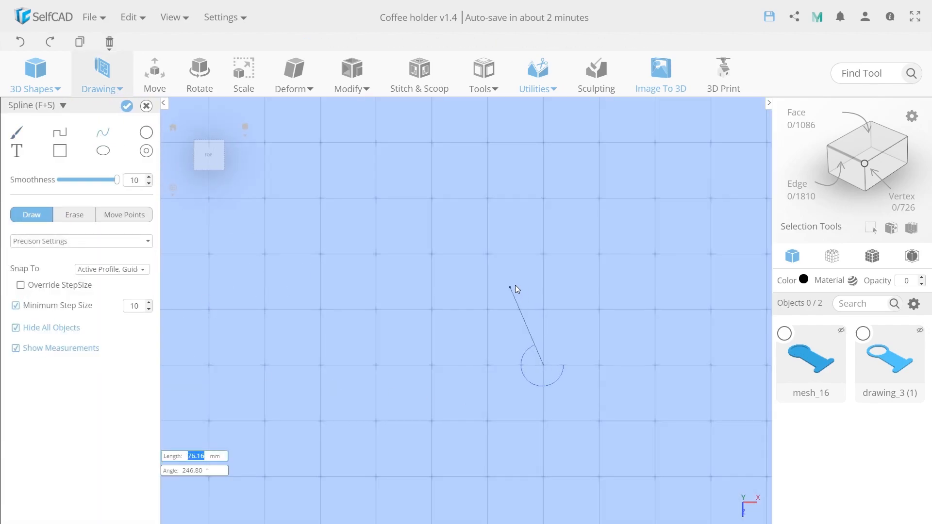
pyautogui.click(488, 265)
pyautogui.click(433, 365)
pyautogui.click(543, 365)
pyautogui.click(127, 106)
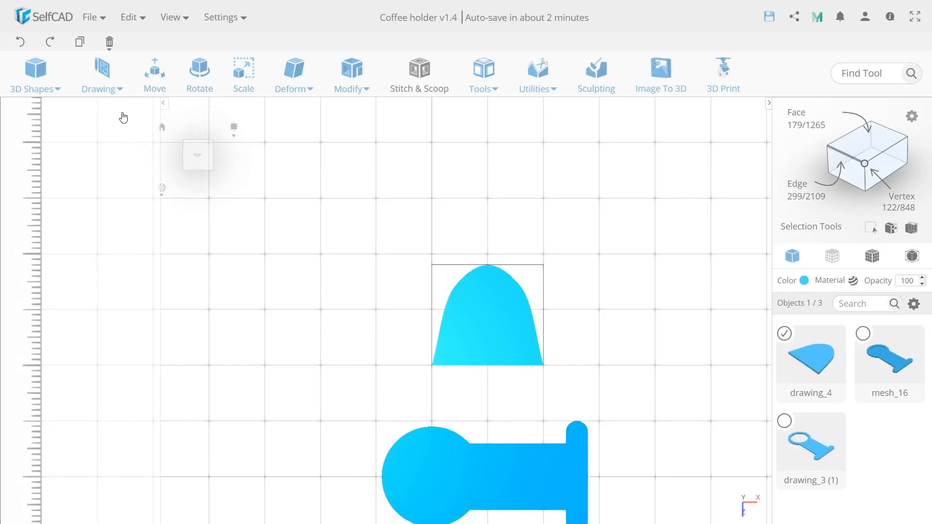
# Return to perspective projection and rotate the arch -90 degrees about X so it stands upright
pyautogui.click(84, 148)
pyautogui.moveTo(343, 335); pyautogui.dragTo(461, 324, button='right')
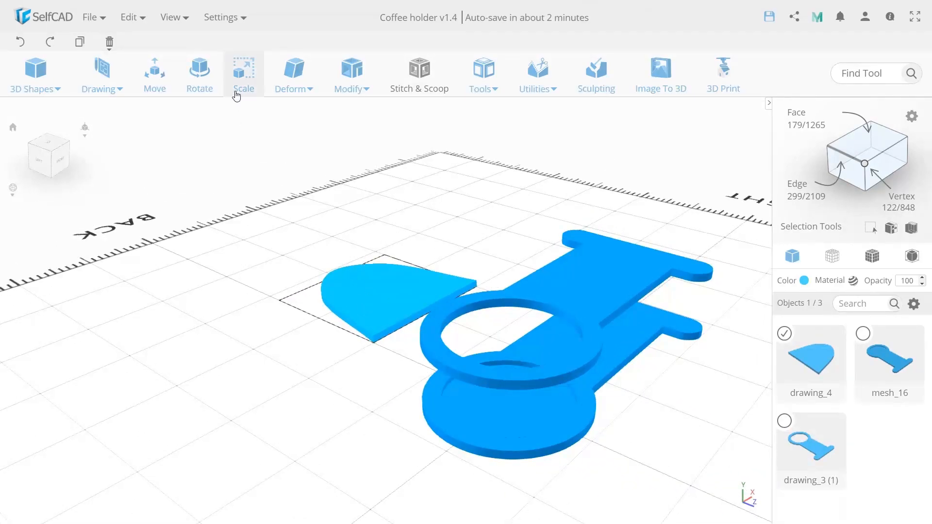
pyautogui.click(199, 78)
pyautogui.click(39, 129)
pyautogui.write('-90')
pyautogui.press('Return')
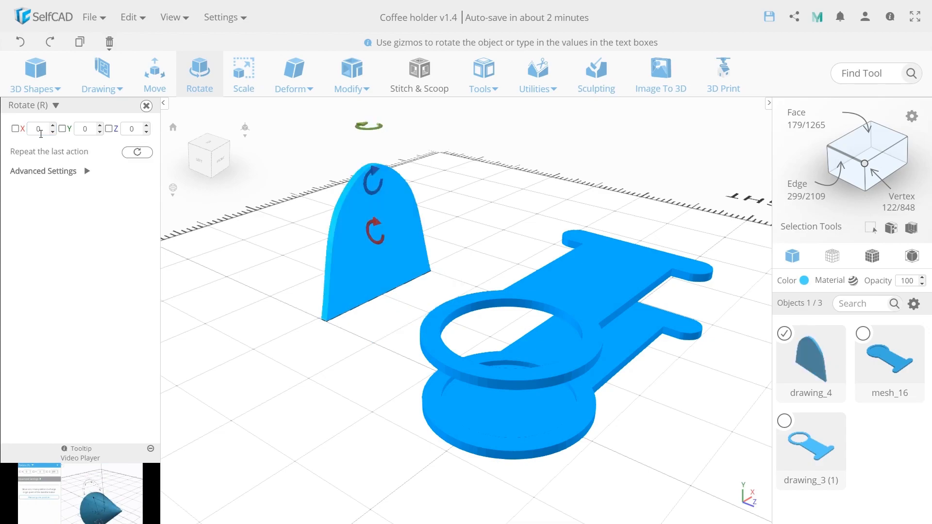
# Scale the arch proportionally to a Y size of 30 with Keep Proportion enabled
pyautogui.click(239, 79)
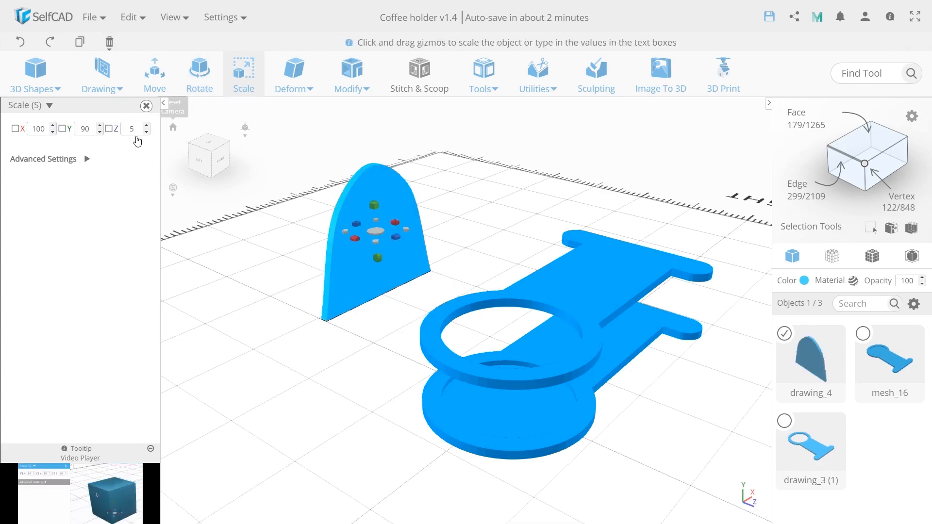
pyautogui.click(86, 159)
pyautogui.click(135, 201)
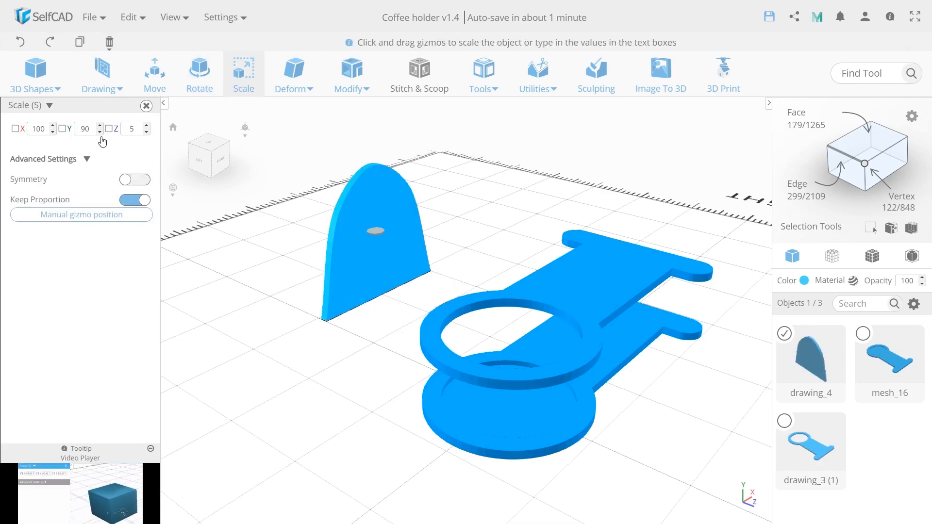
pyautogui.doubleClick(86, 129)
pyautogui.write('30')
pyautogui.press('Return')
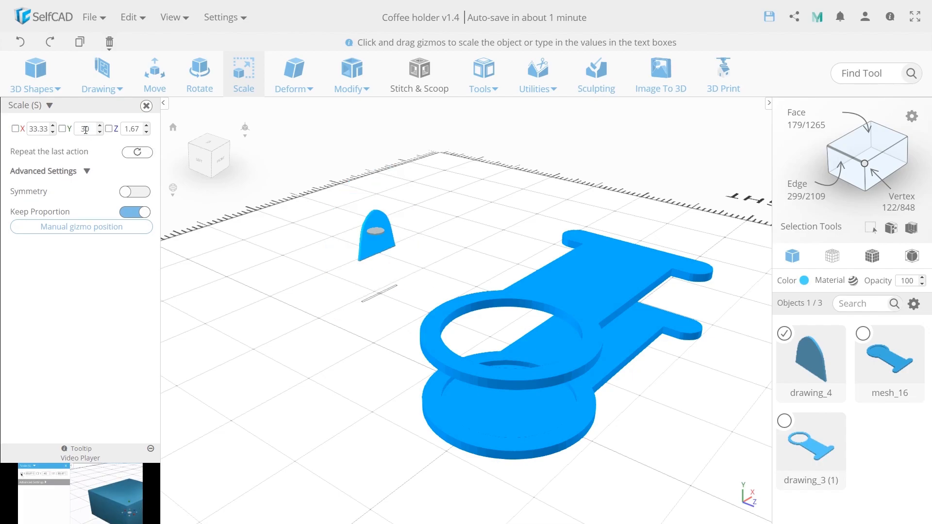
# Disable Keep Proportion and set the arch's Z size to 5
pyautogui.click(124, 212)
pyautogui.doubleClick(137, 131)
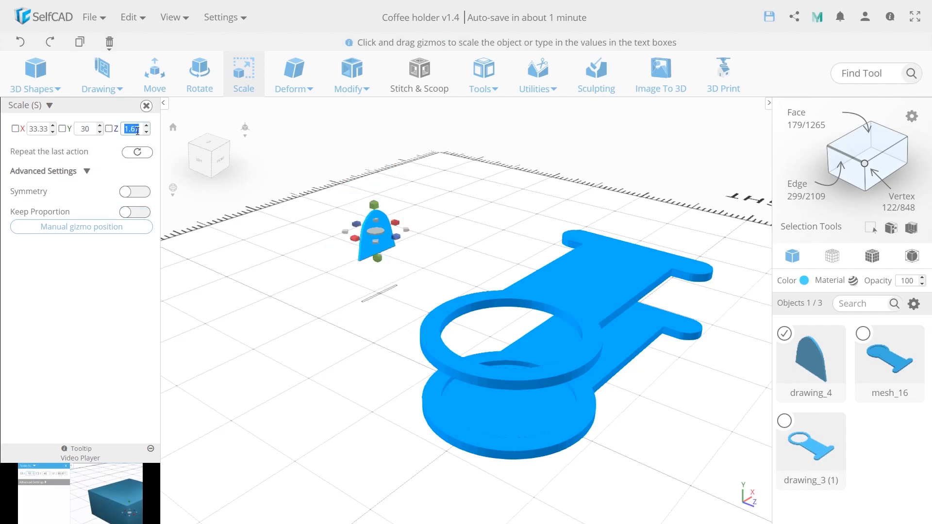
pyautogui.write('5')
pyautogui.press('Return')
# Move the arch onto the front edge of the lower holder's arm, at about X 64 and Z 27
pyautogui.click(160, 81)
pyautogui.moveTo(405, 263); pyautogui.dragTo(634, 346)
pyautogui.moveTo(632, 343); pyautogui.dragTo(617, 301, button='right')
pyautogui.moveTo(613, 287); pyautogui.dragTo(613, 334)
pyautogui.moveTo(624, 342); pyautogui.dragTo(527, 365, button='right')
pyautogui.scroll(5, 471, 360)
pyautogui.moveTo(485, 359); pyautogui.dragTo(548, 364)
pyautogui.moveTo(577, 403); pyautogui.dragTo(490, 316, button='right')
pyautogui.scroll(-3, 558, 394)
# Scale the arch's Y size to 26 and deselect it
pyautogui.click(549, 393)
pyautogui.click(490, 316)
pyautogui.press('s')
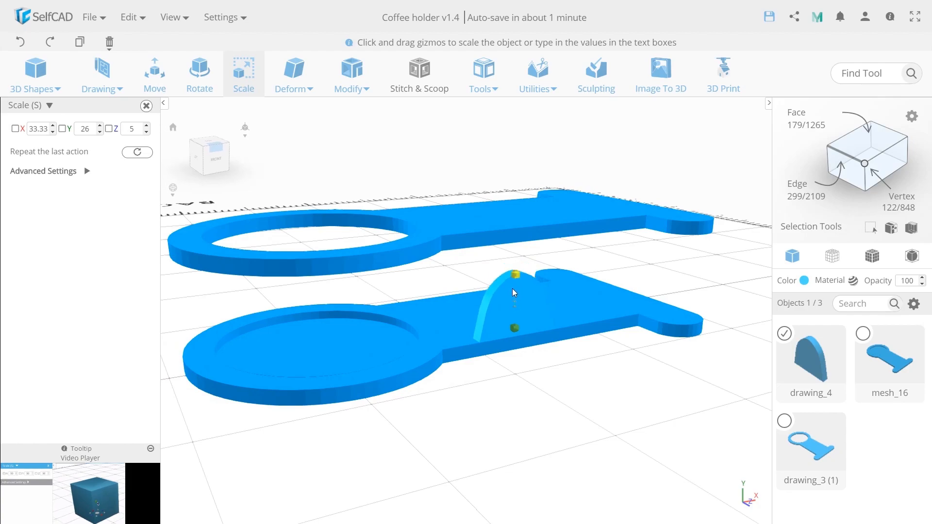
pyautogui.click(572, 406)
# Make one copy of the arch with Copy Offsets and move it to Z -27 on the arm's opposite edge
pyautogui.click(525, 314)
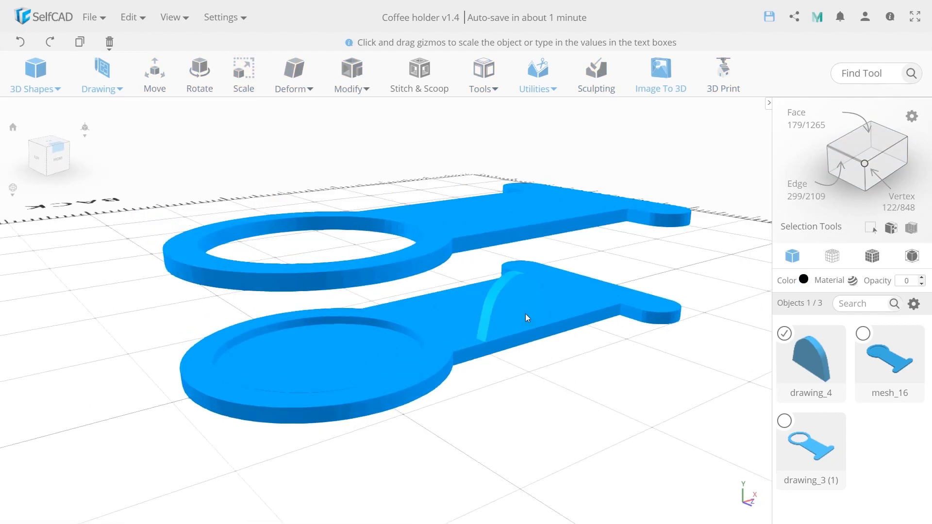
pyautogui.hotkey('ctrl', 'c')
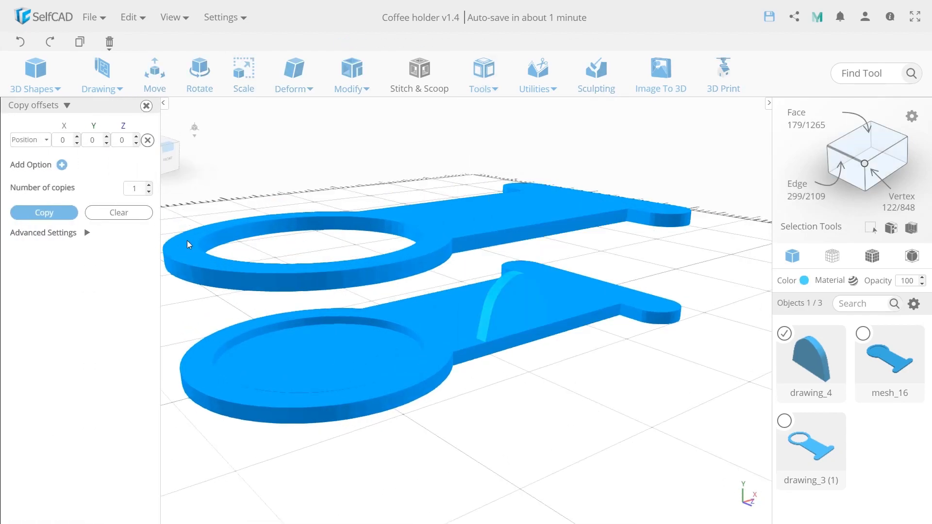
pyautogui.click(61, 217)
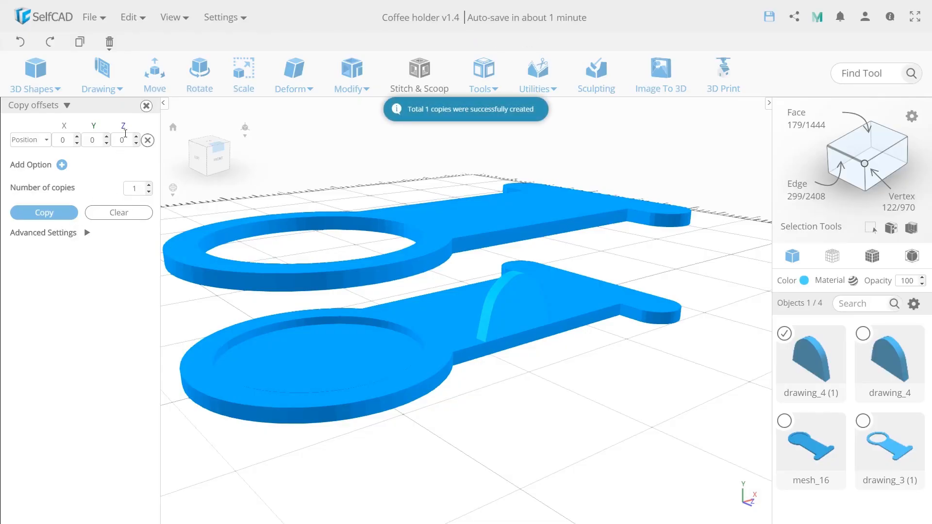
pyautogui.click(154, 72)
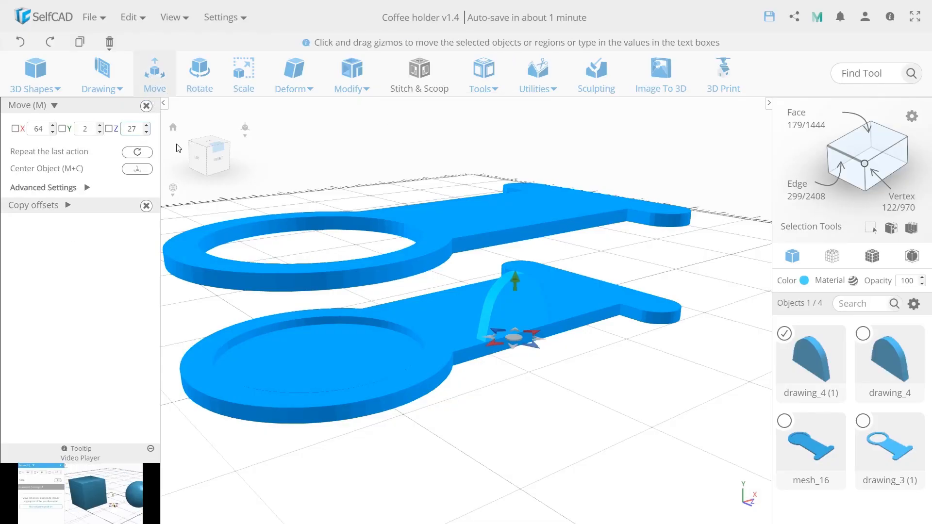
pyautogui.press('Return')
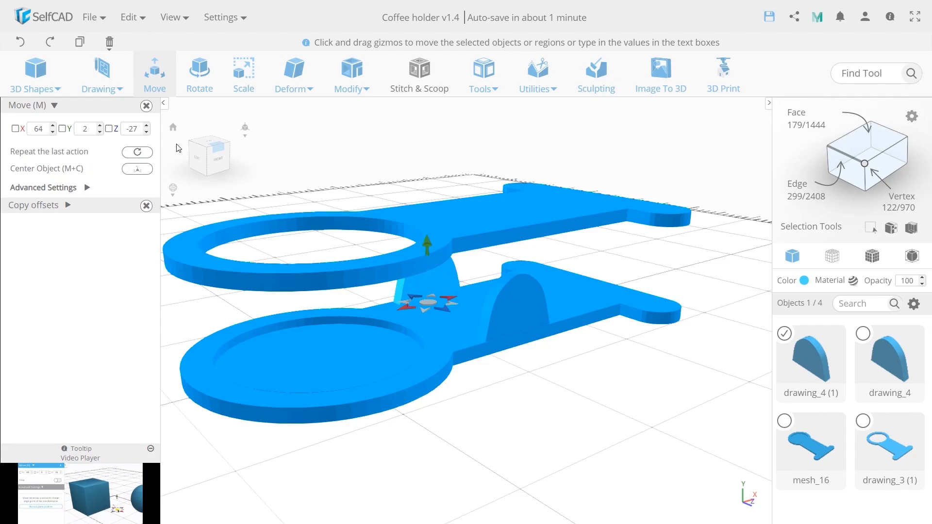
# Select both arches and make one copy of each with Copy Offsets at zero position offset
pyautogui.click(422, 409)
pyautogui.moveTo(350, 437); pyautogui.dragTo(490, 340)
pyautogui.click(485, 323)
pyautogui.click(417, 279)
pyautogui.click(56, 215)
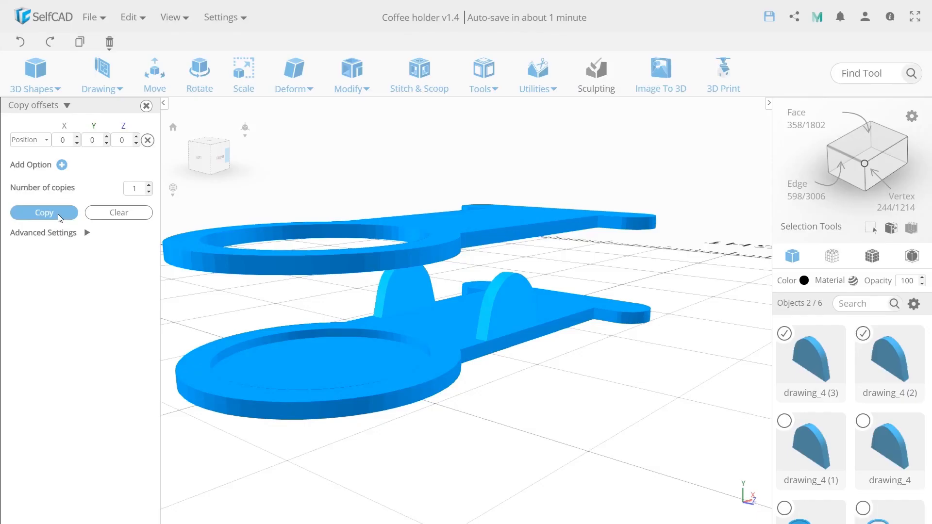
# Flip the two copied arches upside down with Rotate and raise them to Y 16 against the upper plate's underside
pyautogui.click(201, 85)
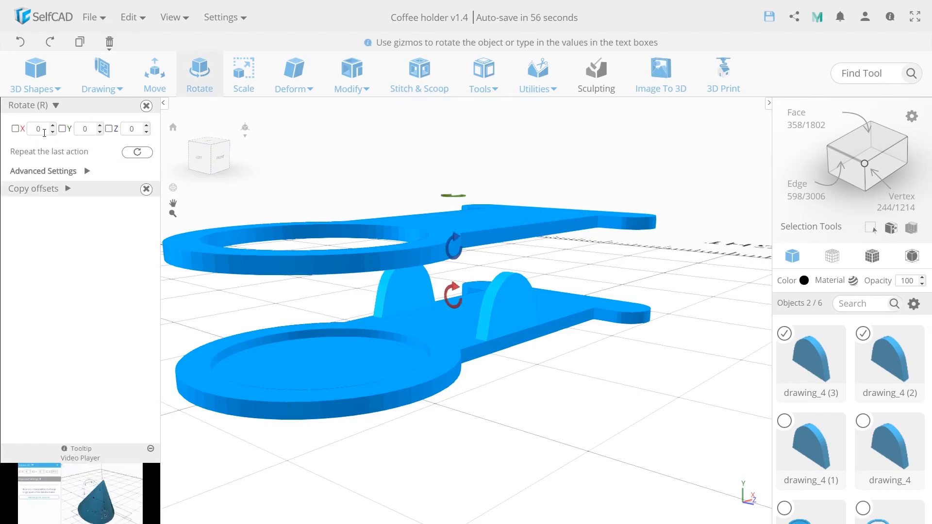
pyautogui.press('Return')
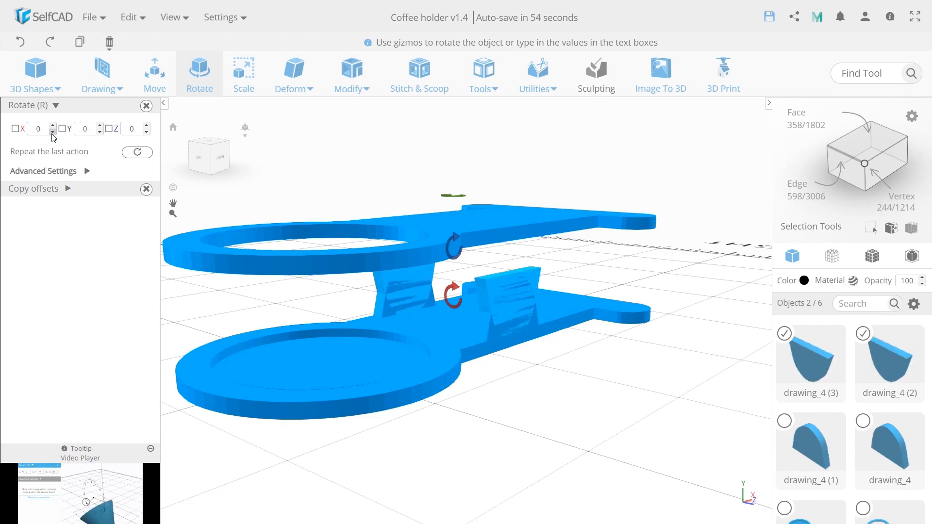
pyautogui.click(155, 73)
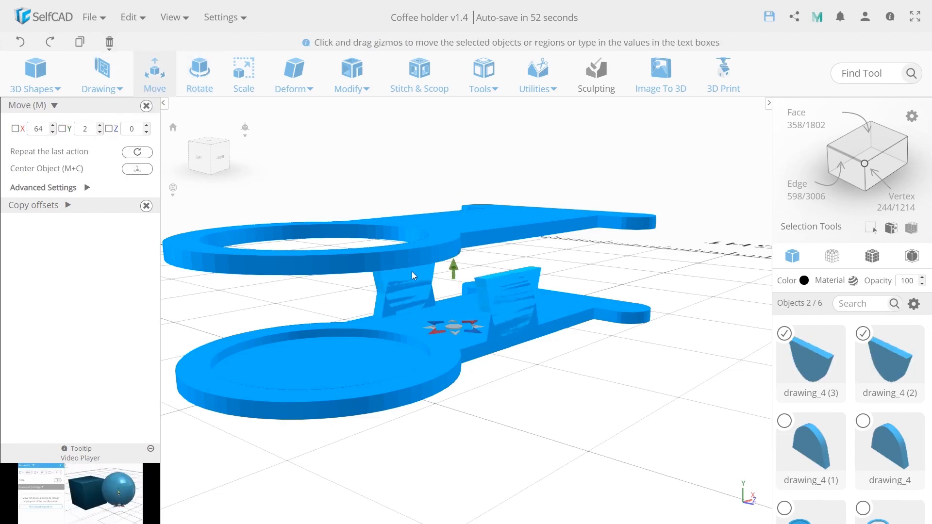
pyautogui.moveTo(453, 262); pyautogui.dragTo(452, 231)
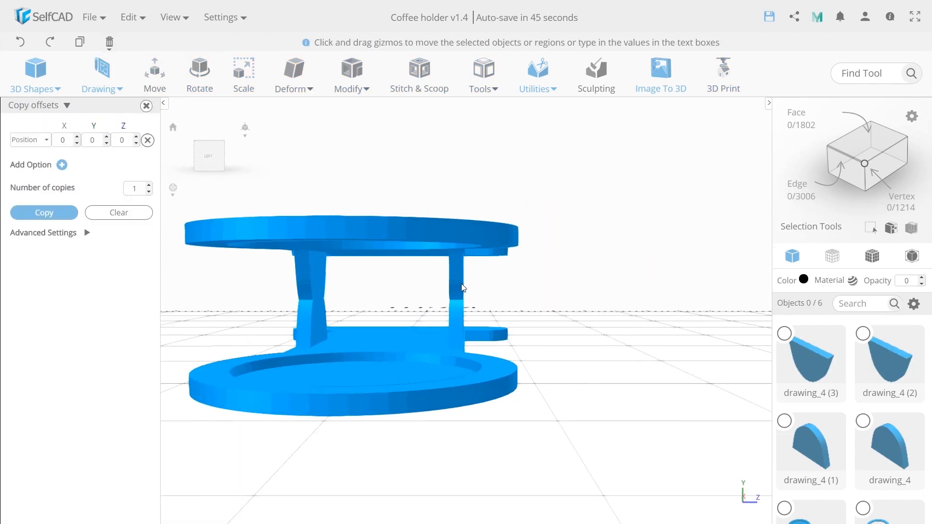
# Move each flipped arch inward along Z beside its lower arch, placing the rear one at Z -22, and deselect
pyautogui.click(462, 284)
pyautogui.click(159, 90)
pyautogui.doubleClick(134, 129)
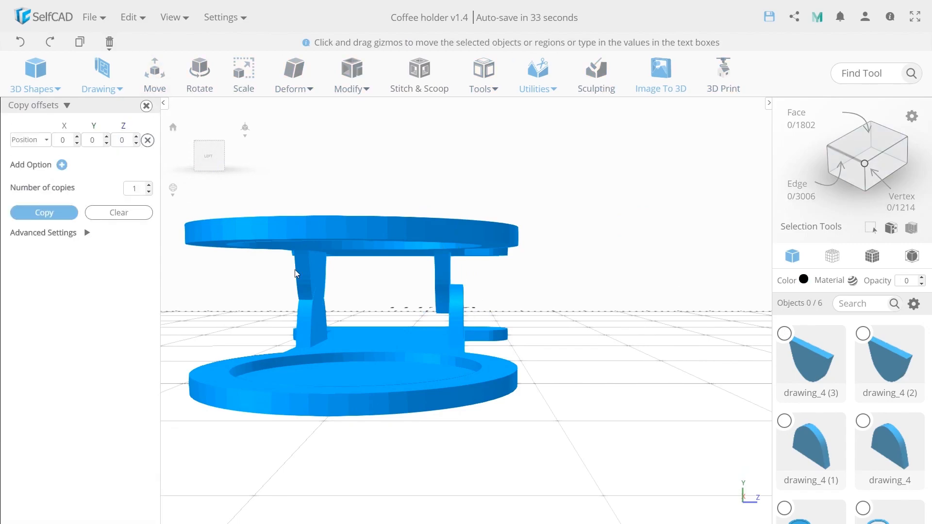
pyautogui.click(295, 269)
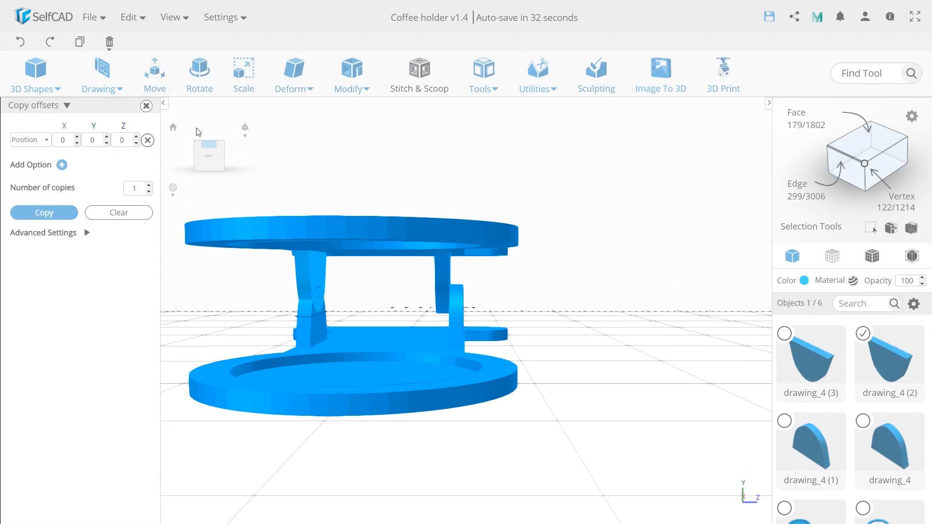
pyautogui.click(154, 73)
pyautogui.click(139, 156)
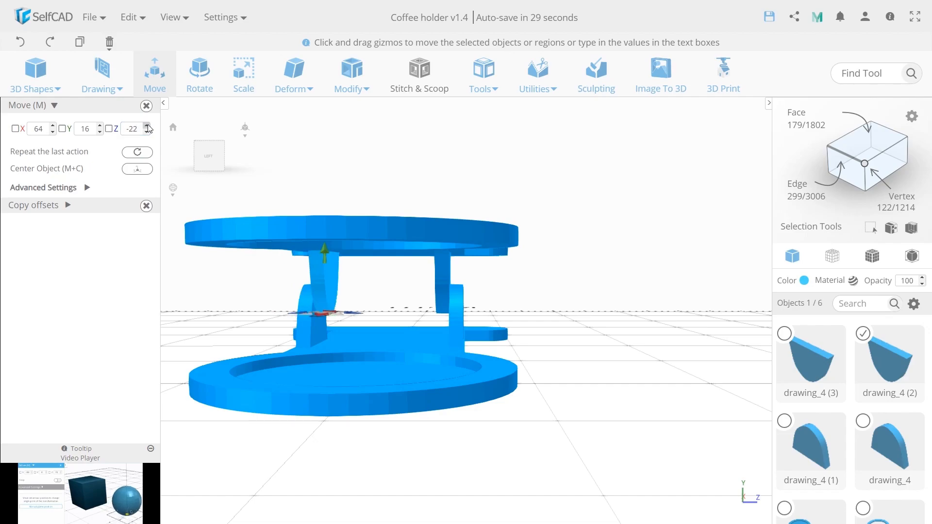
pyautogui.click(613, 405)
# Create a cylinder with top and bottom radius 2 and height 66
pyautogui.moveTo(612, 405); pyautogui.dragTo(566, 379)
pyautogui.click(35, 73)
pyautogui.click(44, 182)
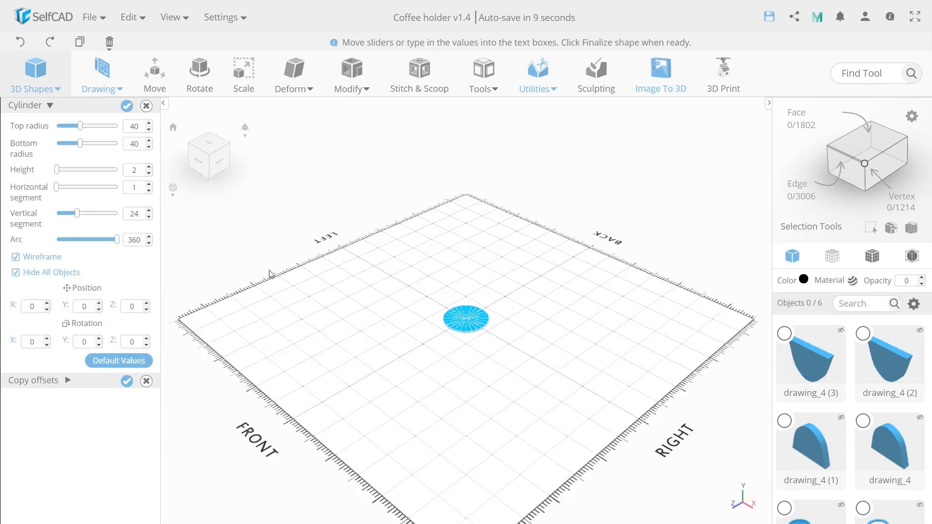
pyautogui.press('Return')
pyautogui.click(135, 167)
pyautogui.write('66')
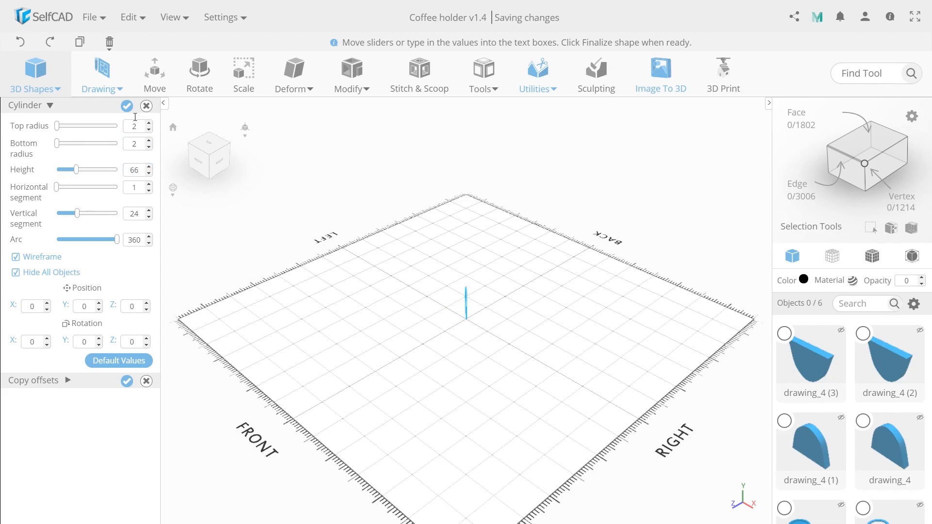
pyautogui.click(127, 105)
# Rotate the thin cylinder 90 degrees about X to lie horizontally across the holder
pyautogui.moveTo(356, 322); pyautogui.dragTo(488, 284, button='right')
pyautogui.click(199, 76)
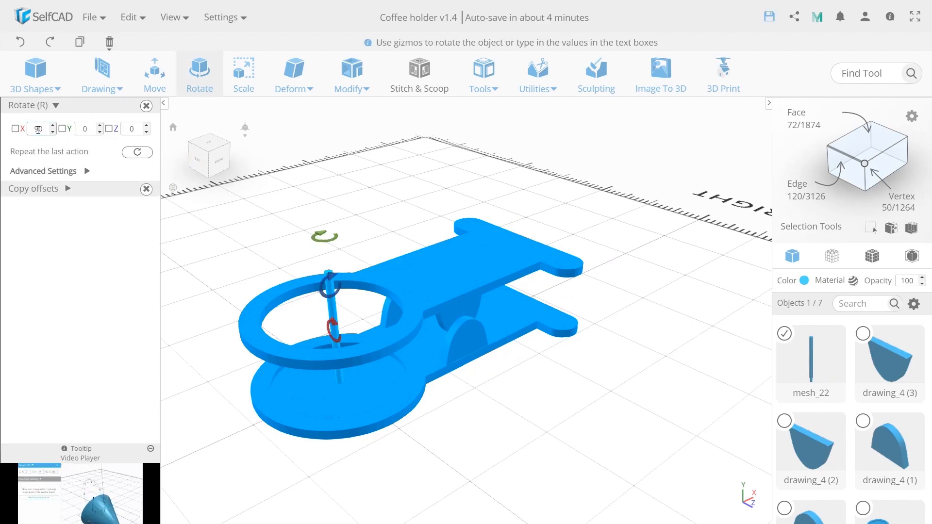
pyautogui.press('Return')
# Move the cylinder to X 64 and about Y 19 so it passes through all the arches, and deselect it
pyautogui.click(155, 73)
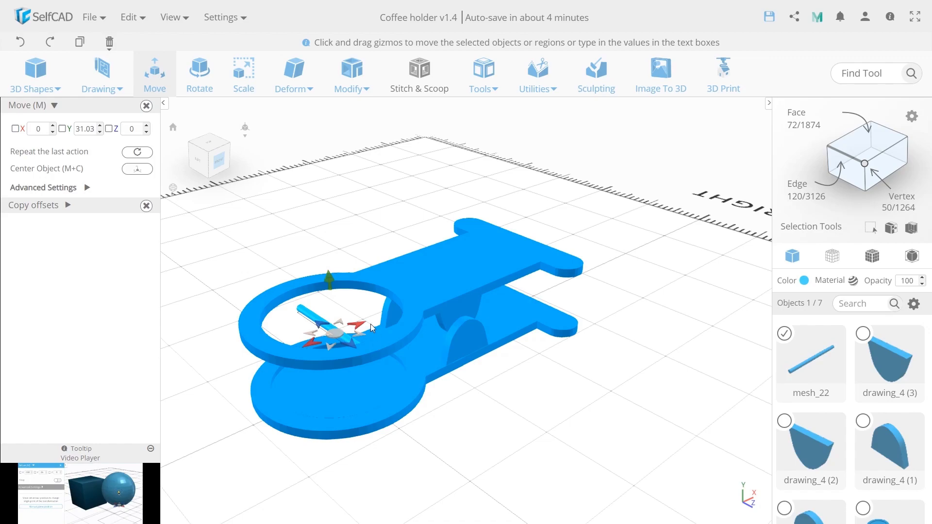
pyautogui.moveTo(361, 324); pyautogui.dragTo(462, 298)
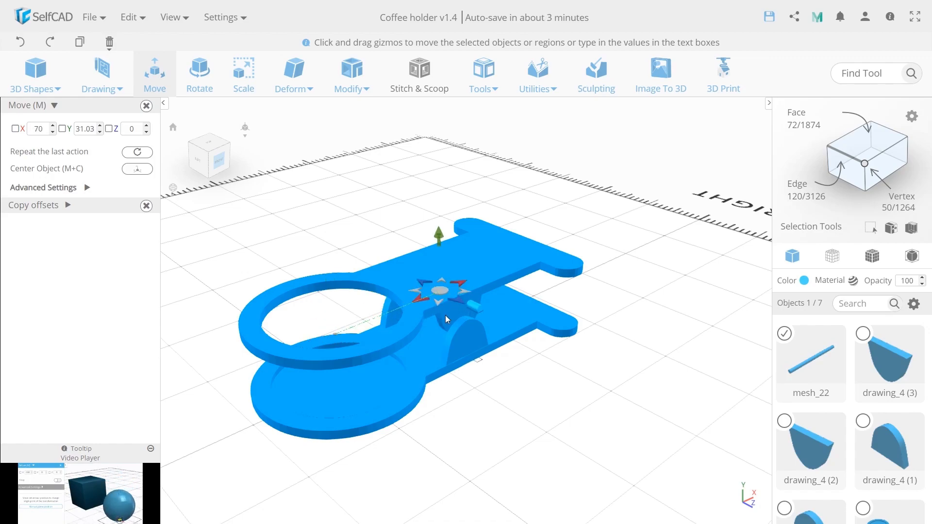
pyautogui.moveTo(438, 247); pyautogui.dragTo(437, 262)
pyautogui.moveTo(461, 302); pyautogui.dragTo(451, 304)
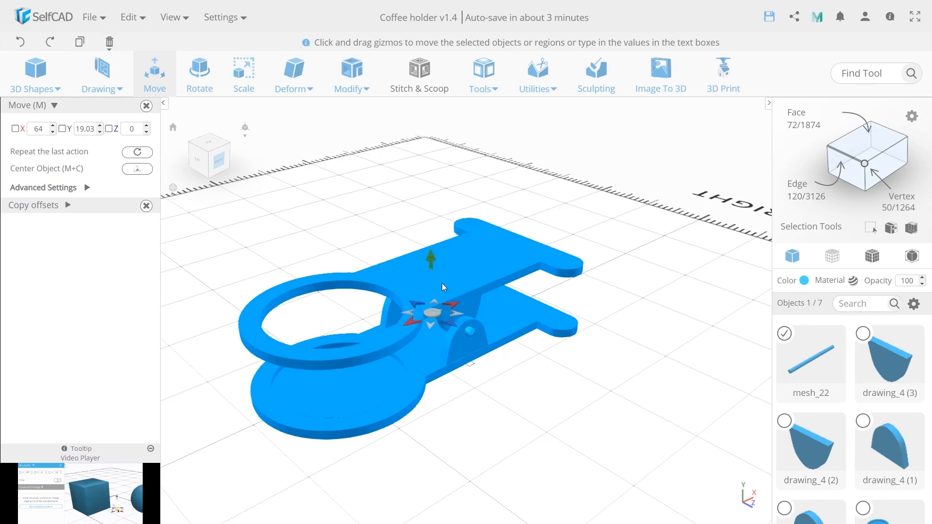
pyautogui.moveTo(430, 263); pyautogui.dragTo(430, 262)
pyautogui.moveTo(496, 308); pyautogui.dragTo(591, 339, button='right')
pyautogui.scroll(5, 482, 332)
pyautogui.moveTo(595, 408); pyautogui.dragTo(511, 417, button='right')
pyautogui.click(537, 424)
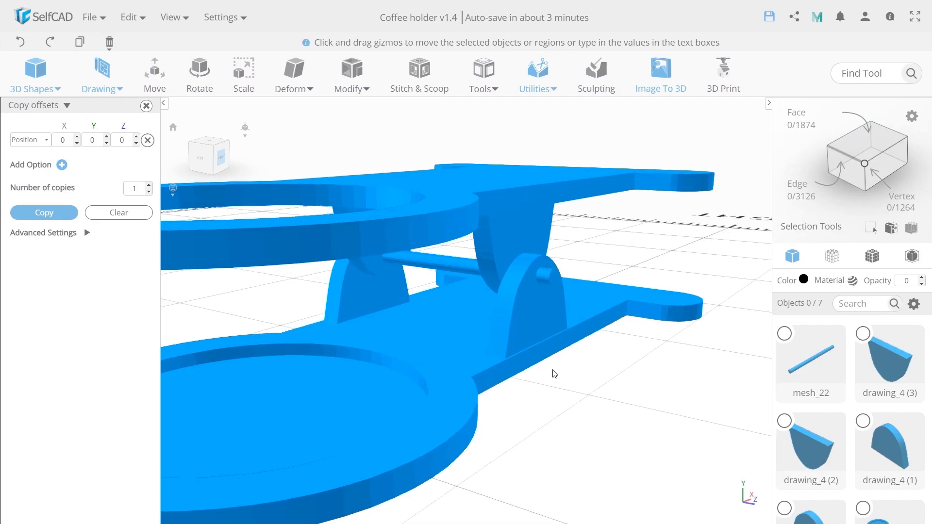
# Make one copy of the cylinder with Copy Offsets at zero position offset
pyautogui.moveTo(555, 372); pyautogui.dragTo(575, 366, button='right')
pyautogui.click(561, 286)
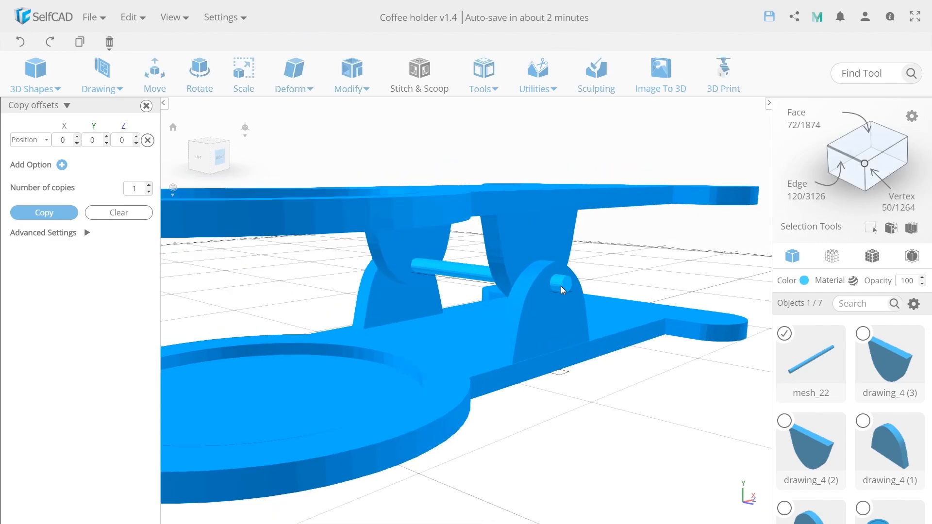
pyautogui.click(42, 213)
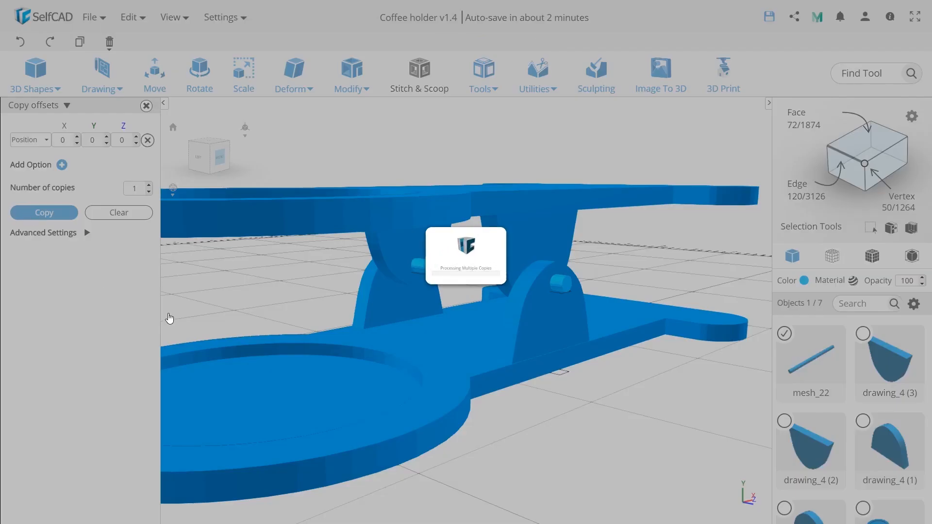
# Subtract the copied cylinder from the two lower arches with a Stitch & Scoop Difference
pyautogui.keyDown('shift'); pyautogui.click(546, 326); pyautogui.keyUp('shift')
pyautogui.keyDown('shift'); pyautogui.click(402, 300); pyautogui.keyUp('shift')
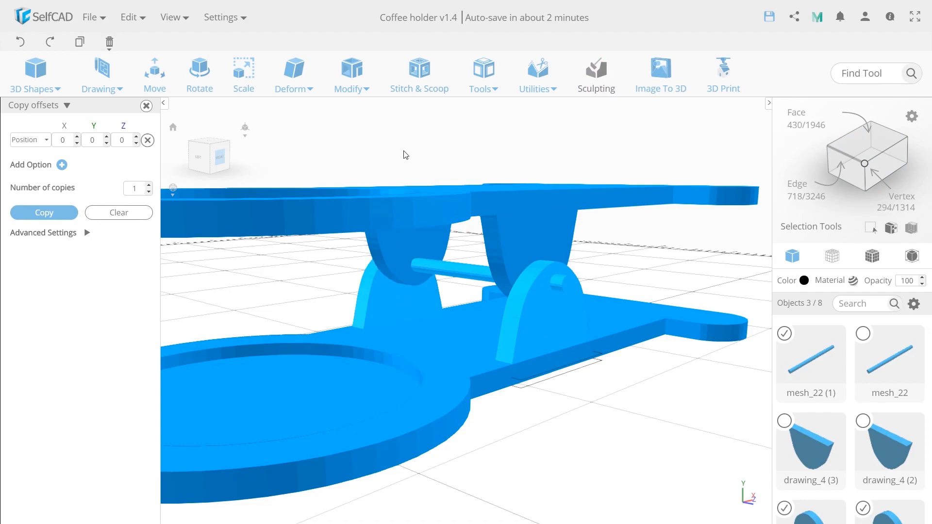
pyautogui.click(419, 73)
pyautogui.click(52, 137)
pyautogui.click(29, 188)
pyautogui.click(22, 201)
pyautogui.click(44, 220)
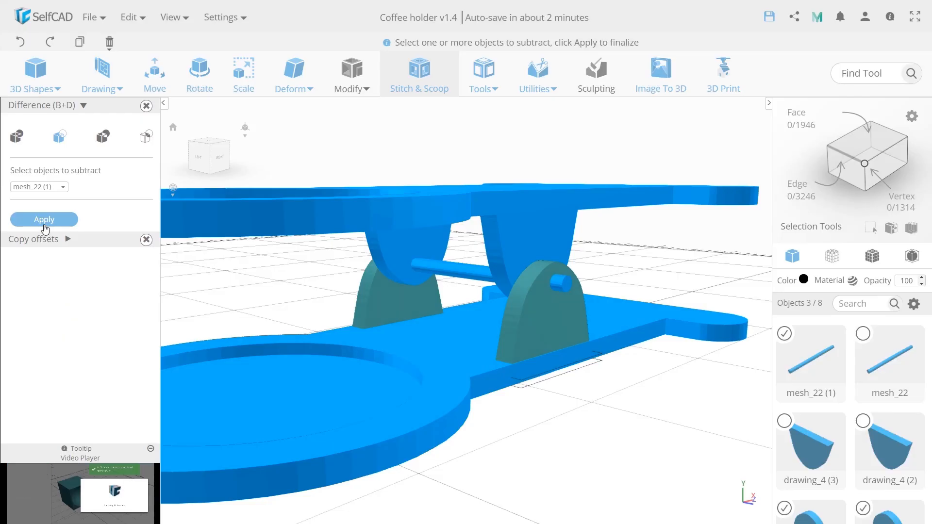
pyautogui.click(45, 226)
# Move the drilled lower arches away from the holder to inspect their holes, and undo the move
pyautogui.click(156, 80)
pyautogui.moveTo(486, 347); pyautogui.dragTo(617, 383)
pyautogui.moveTo(616, 451); pyautogui.dragTo(380, 444, button='right')
pyautogui.scroll(5, 374, 339)
pyautogui.scroll(-7, 364, 339)
pyautogui.moveTo(362, 339); pyautogui.dragTo(429, 359, button='right')
pyautogui.moveTo(429, 360); pyautogui.dragTo(400, 367, button='middle')
pyautogui.click(21, 42)
# Subtract the remaining cylinder from the two flipped upper arches with a Stitch & Scoop Difference
pyautogui.click(560, 472)
pyautogui.click(534, 319)
pyautogui.moveTo(536, 329); pyautogui.dragTo(533, 278, button='right')
pyautogui.keyDown('shift'); pyautogui.click(532, 279); pyautogui.keyUp('shift')
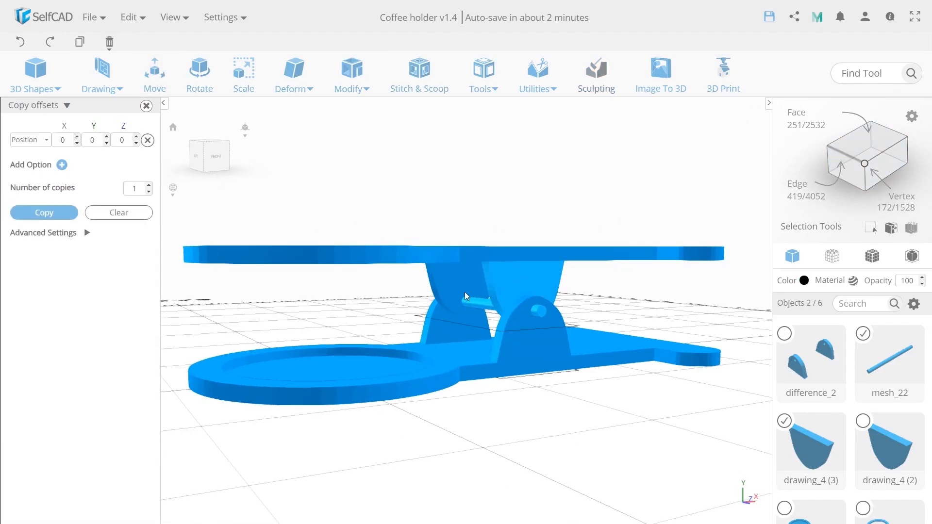
pyautogui.keyDown('shift'); pyautogui.click(467, 292); pyautogui.keyUp('shift')
pyautogui.scroll(5, 478, 292)
pyautogui.click(429, 74)
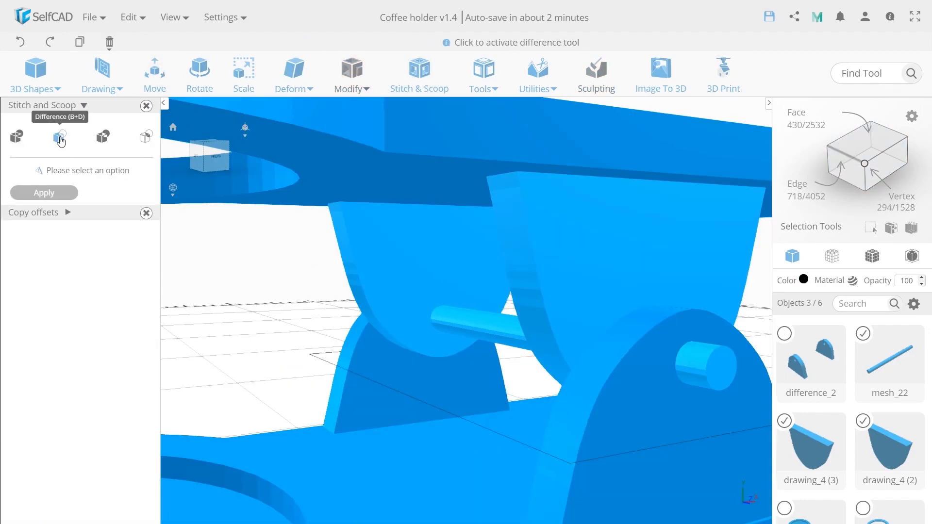
pyautogui.click(60, 137)
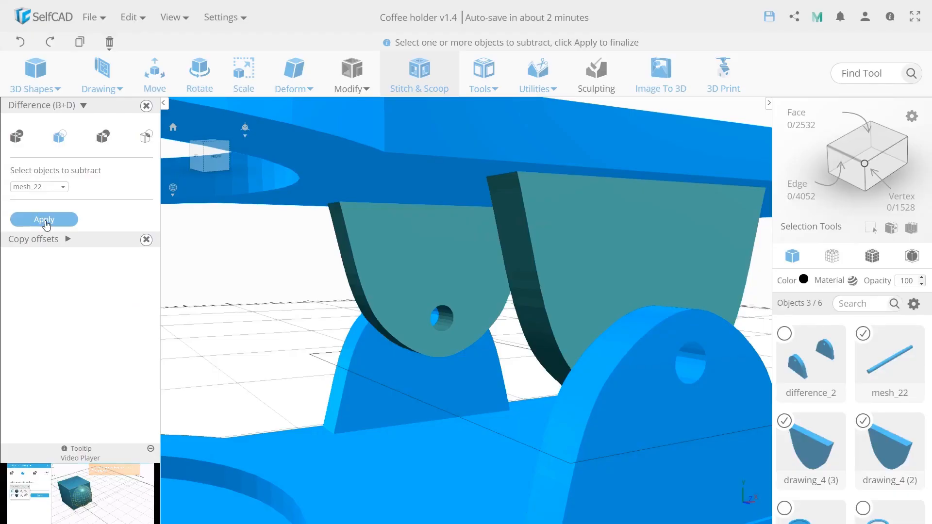
pyautogui.click(44, 220)
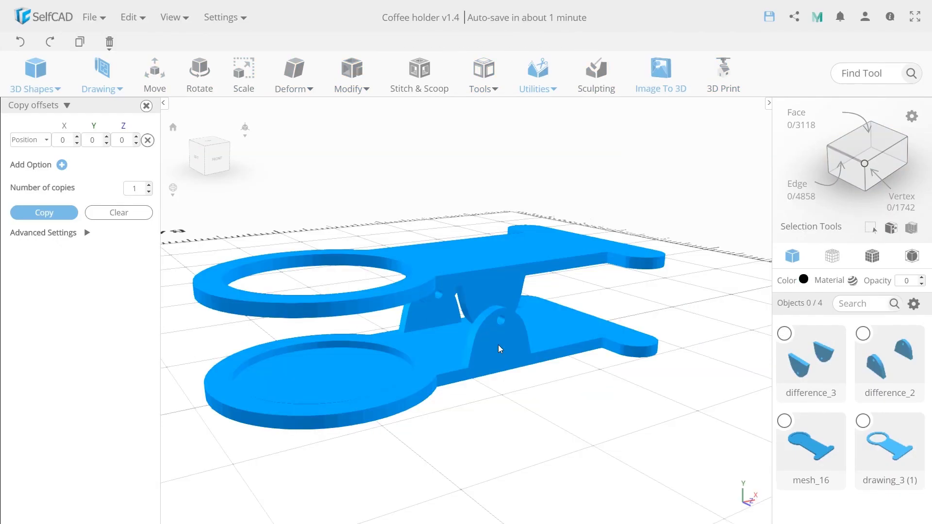
# Select all four objects and manually place the Move gizmo at the lower edge of the front arch's pin hole
pyautogui.moveTo(485, 414); pyautogui.dragTo(459, 419)
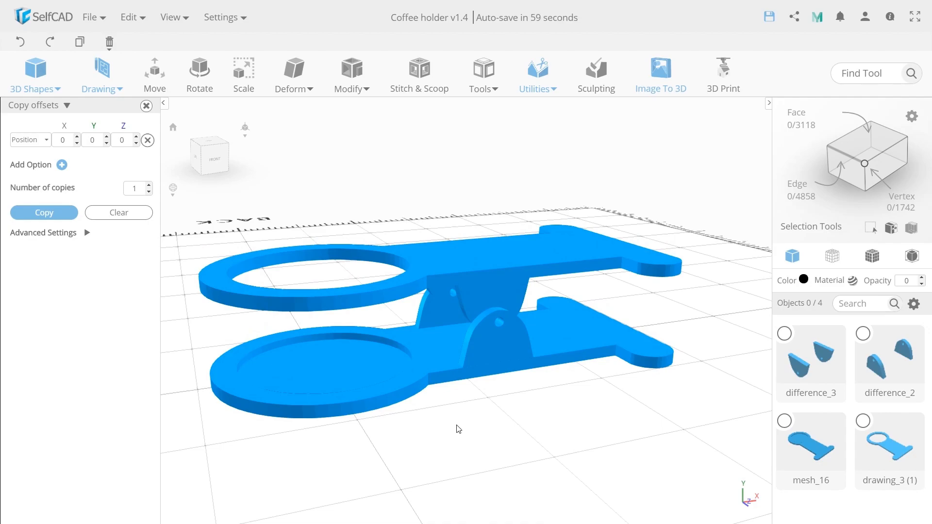
pyautogui.moveTo(355, 167); pyautogui.dragTo(624, 462)
pyautogui.moveTo(624, 461); pyautogui.dragTo(536, 447, button='right')
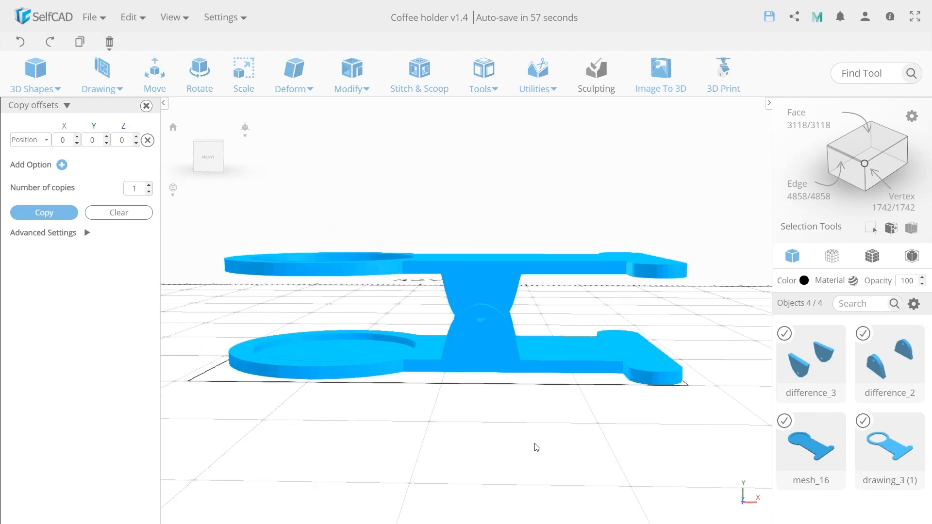
pyautogui.scroll(3, 471, 342)
pyautogui.moveTo(471, 342); pyautogui.dragTo(474, 376, button='right')
pyautogui.press('m')
pyautogui.scroll(2, 474, 376)
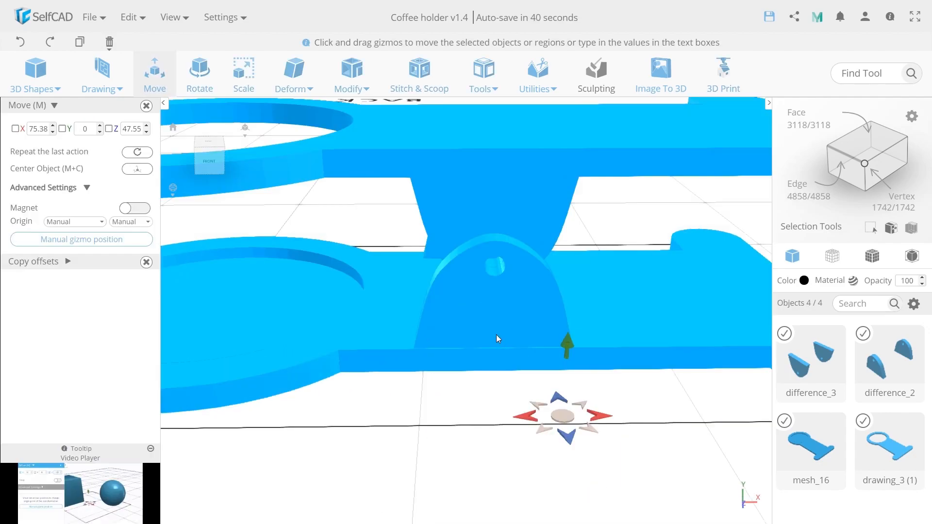
pyautogui.click(39, 245)
pyautogui.scroll(6, 487, 266)
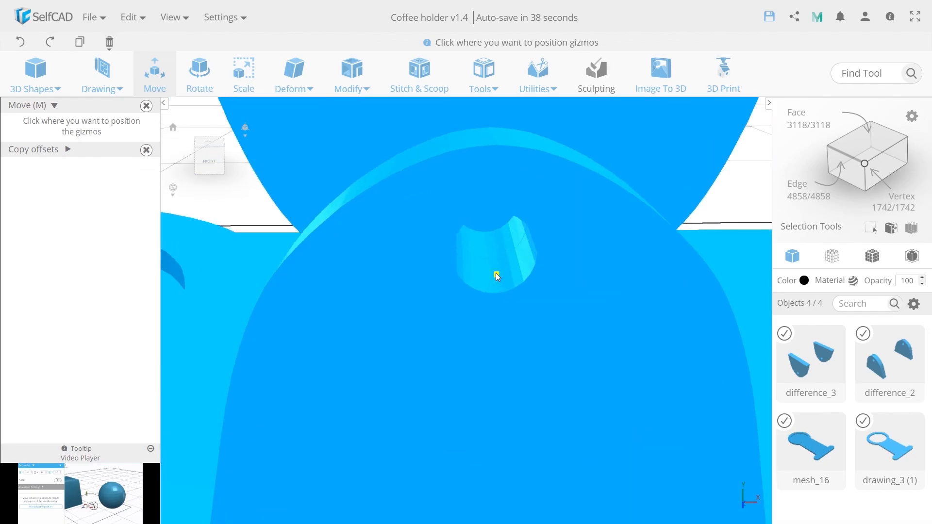
pyautogui.click(495, 298)
# Center the whole assembly on the workspace using the manual gizmo origin, and deselect it
pyautogui.scroll(-8, 560, 374)
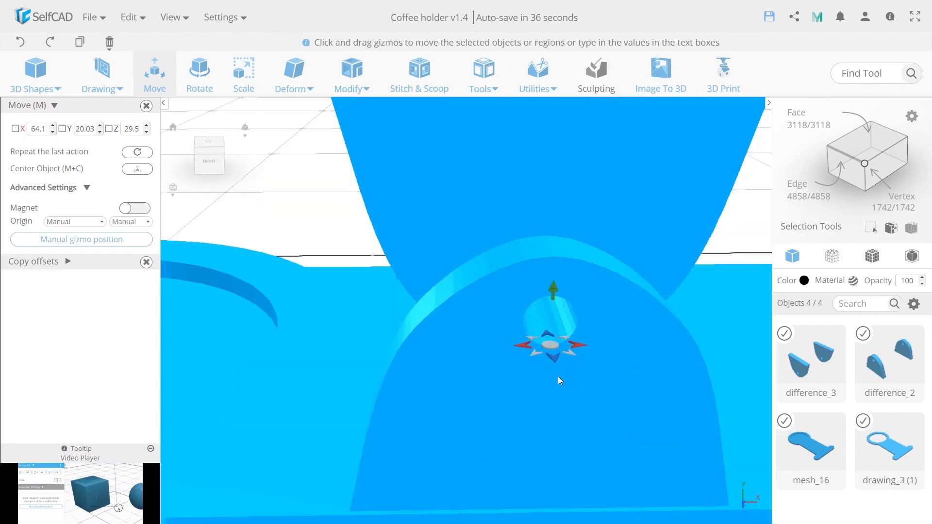
pyautogui.moveTo(464, 393); pyautogui.dragTo(532, 341, button='right')
pyautogui.scroll(-8, 451, 369)
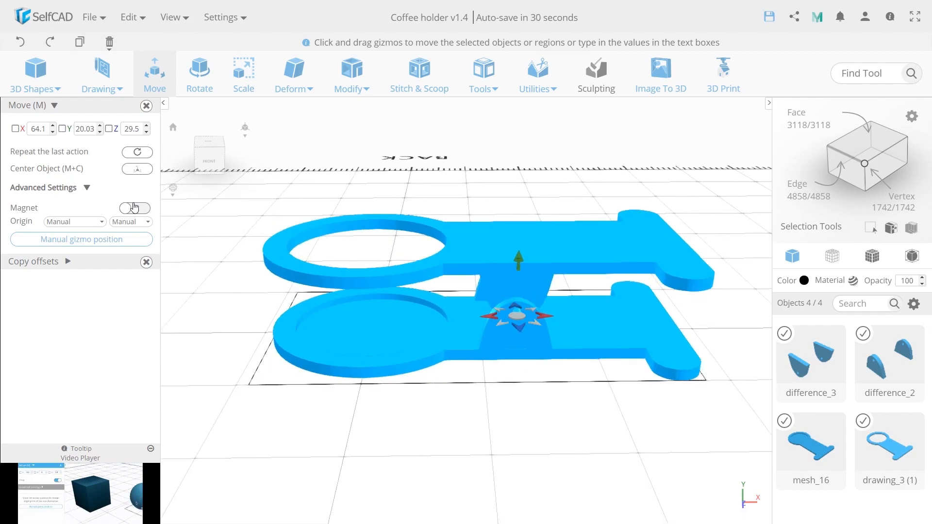
pyautogui.click(134, 170)
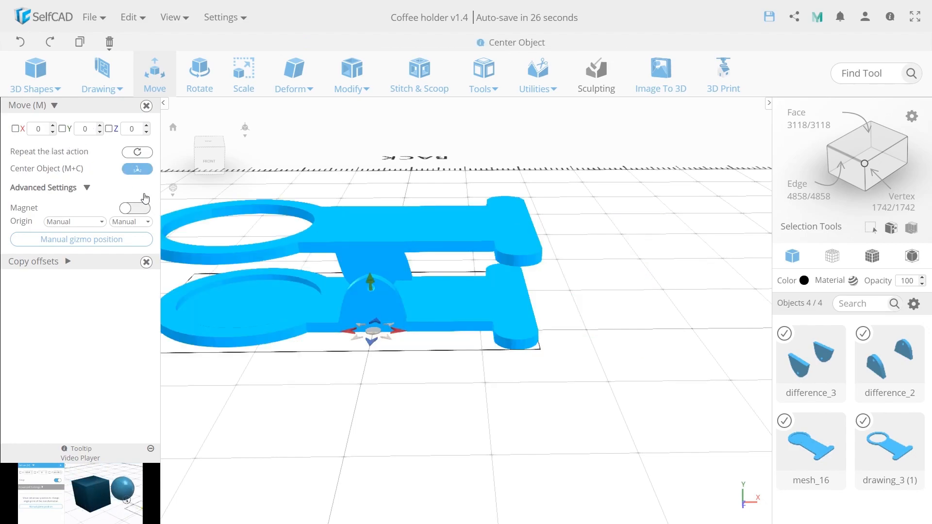
pyautogui.moveTo(407, 371); pyautogui.dragTo(529, 357, button='right')
pyautogui.moveTo(442, 356); pyautogui.dragTo(505, 362, button='right')
pyautogui.click(505, 357)
# Select the entire assembly and set its Z position to 0
pyautogui.scroll(-3, 505, 358)
pyautogui.moveTo(314, 165); pyautogui.dragTo(610, 426)
pyautogui.click(154, 72)
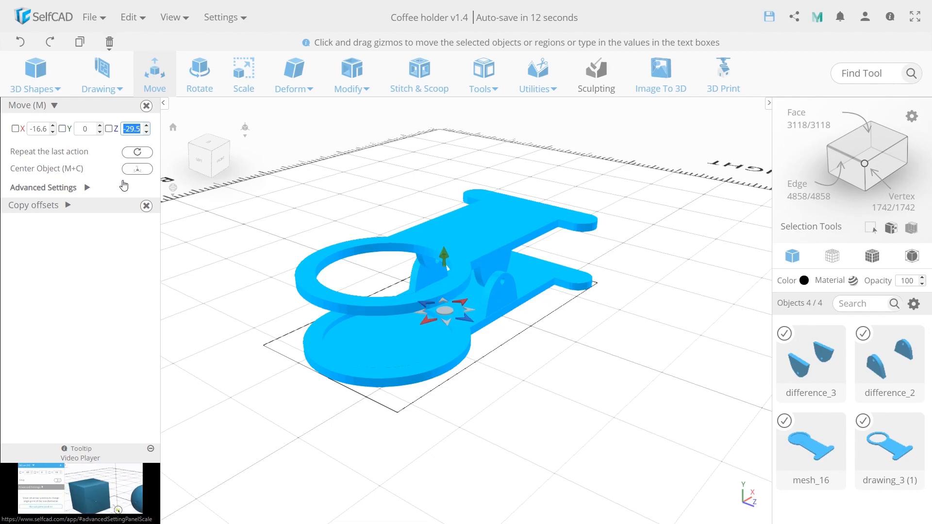
pyautogui.write('0')
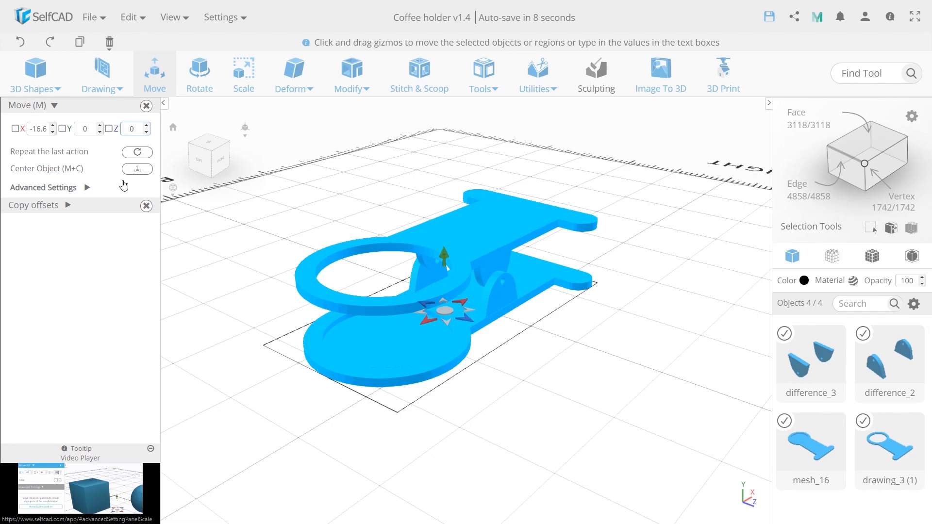
pyautogui.press('Return')
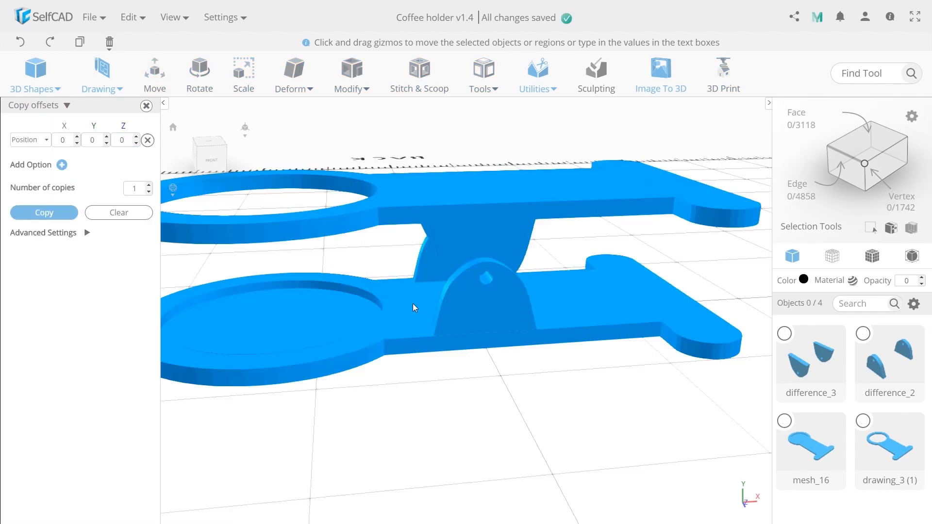
# Create a box with width 10, height 7 and depth 25
pyautogui.moveTo(420, 298); pyautogui.dragTo(423, 327, button='right')
pyautogui.moveTo(21, 84)
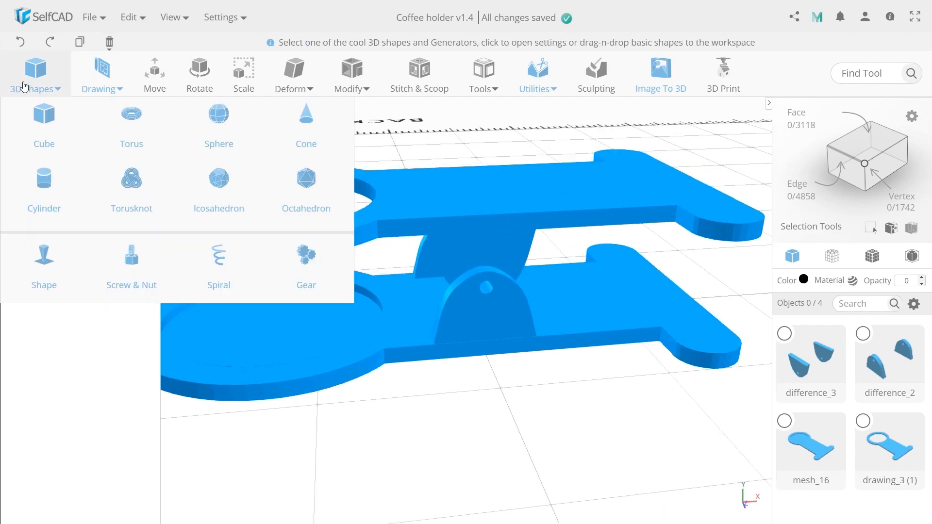
pyautogui.click(41, 122)
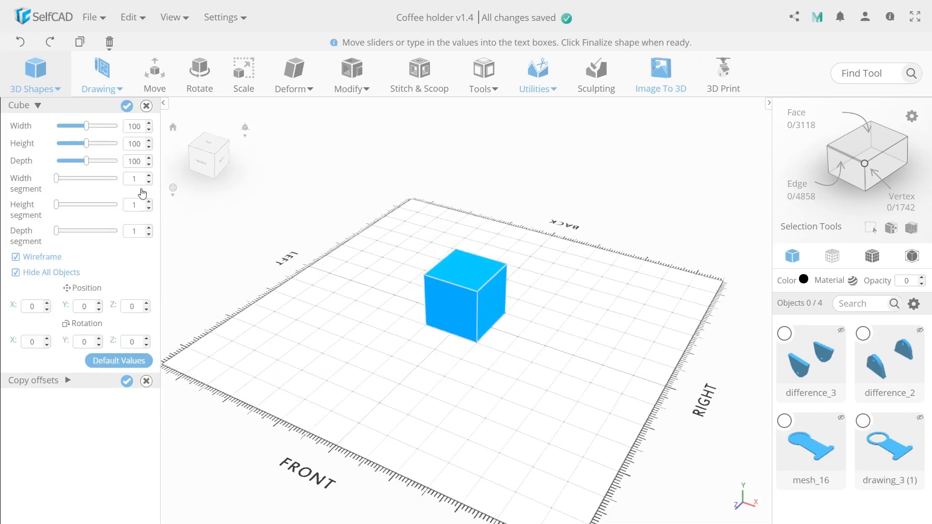
pyautogui.write('7')
pyautogui.click(130, 127)
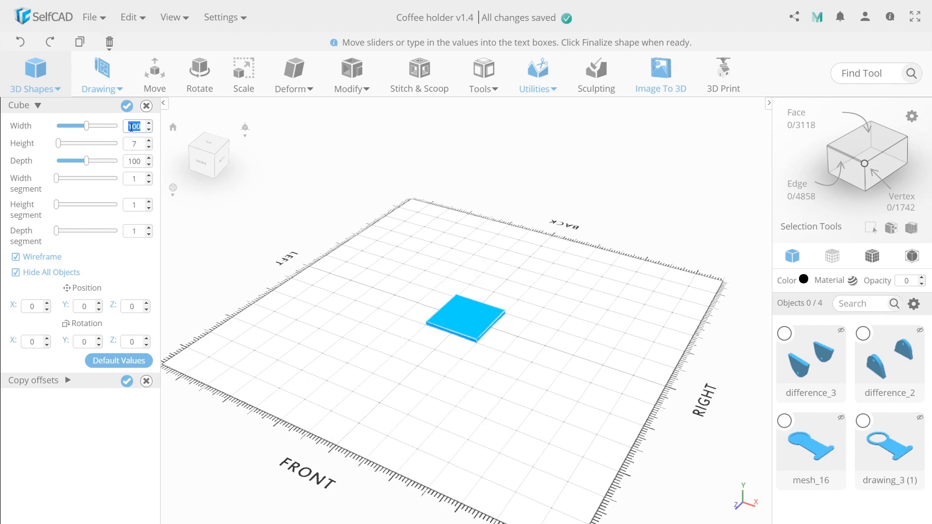
pyautogui.write('10')
pyautogui.click(126, 160)
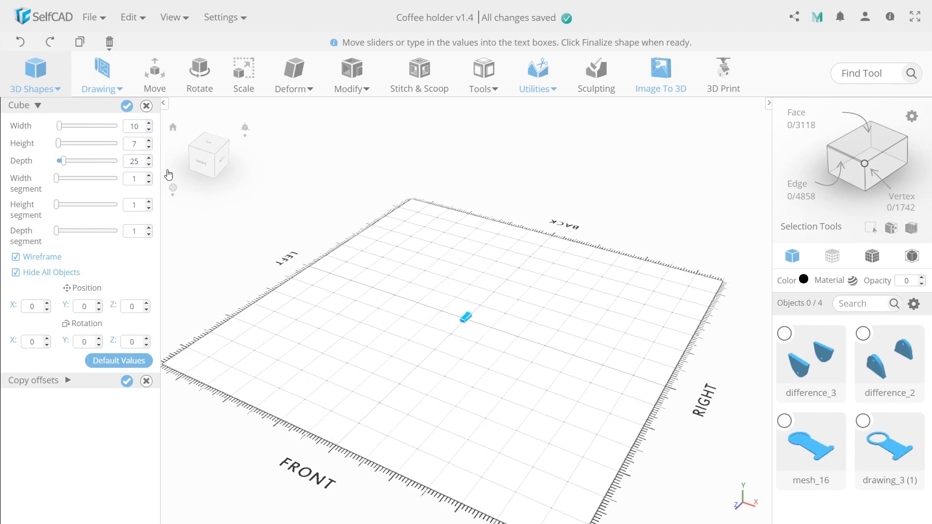
pyautogui.click(126, 106)
# Move the small box beside the cup recess on the lower base, at X -40 and Y 5
pyautogui.moveTo(427, 352); pyautogui.dragTo(532, 335, button='right')
pyautogui.scroll(6, 471, 311)
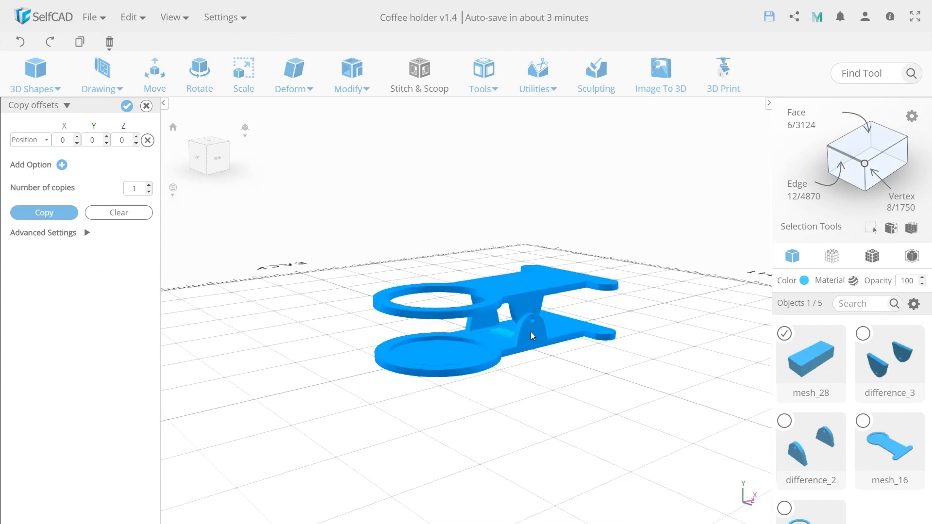
pyautogui.scroll(5, 532, 334)
pyautogui.click(156, 90)
pyautogui.click(92, 134)
pyautogui.write('5')
pyautogui.press('Return')
pyautogui.scroll(3, 202, 195)
pyautogui.write('-')
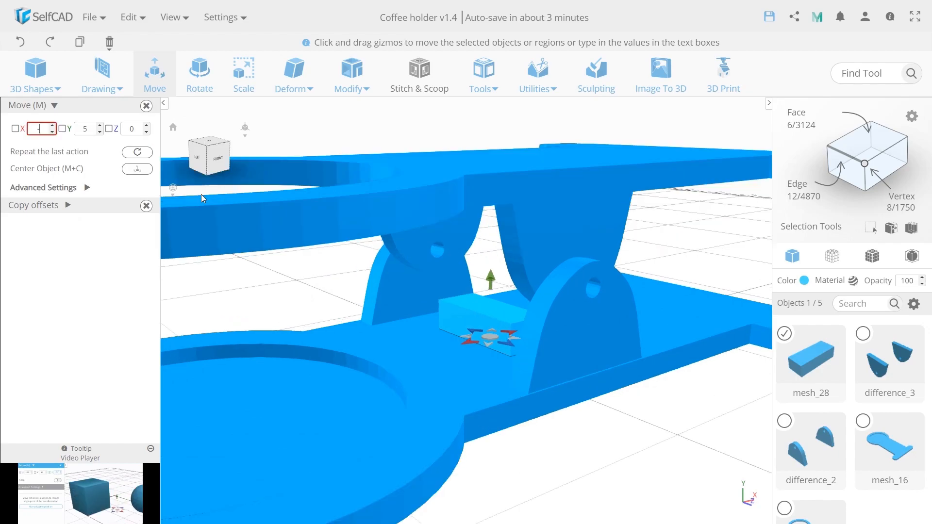
pyautogui.write('40')
pyautogui.press('Return')
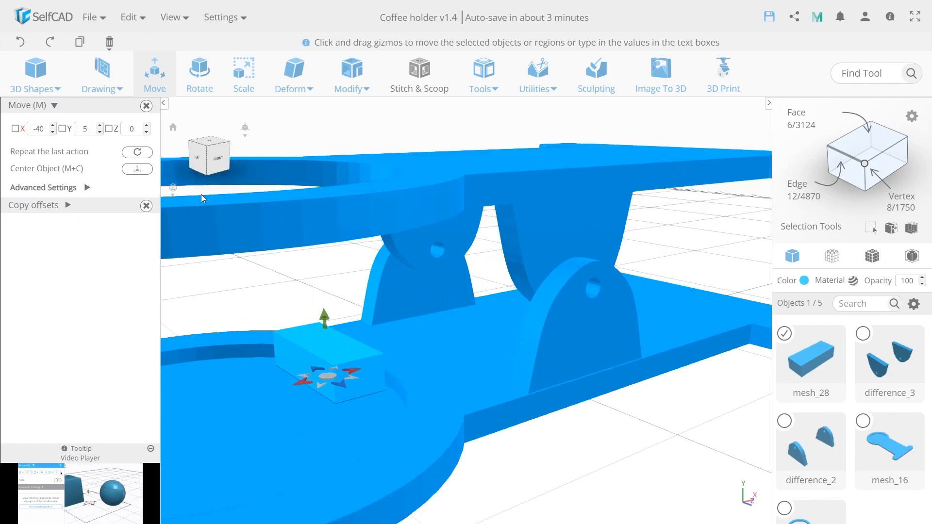
# Deselect everything and create a long bar with width 10, height 7 and depth 80
pyautogui.moveTo(409, 362); pyautogui.dragTo(541, 322)
pyautogui.keyDown('shift'); pyautogui.click(533, 322); pyautogui.keyUp('shift')
pyautogui.keyDown('shift'); pyautogui.click(452, 250); pyautogui.keyUp('shift')
pyautogui.moveTo(448, 235); pyautogui.dragTo(494, 352)
pyautogui.click(498, 481)
pyautogui.moveTo(498, 482); pyautogui.dragTo(455, 451)
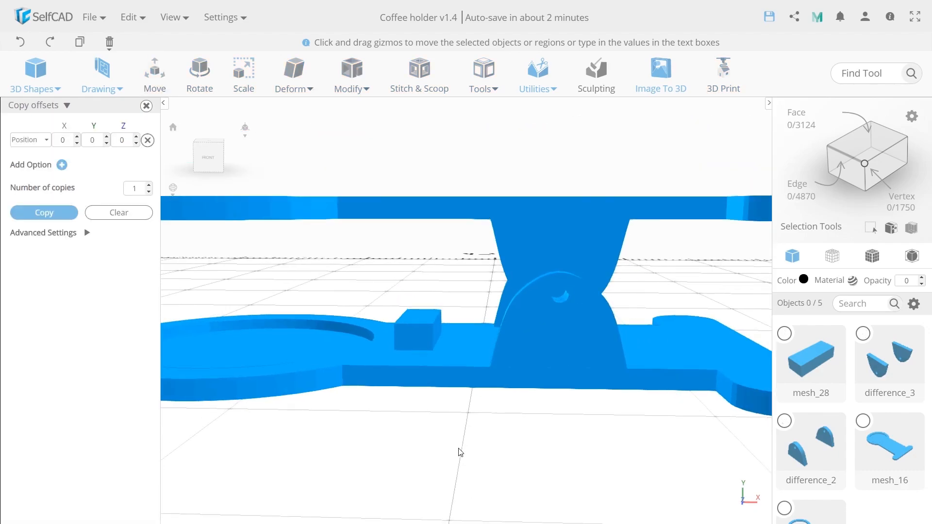
pyautogui.click(30, 82)
pyautogui.click(33, 128)
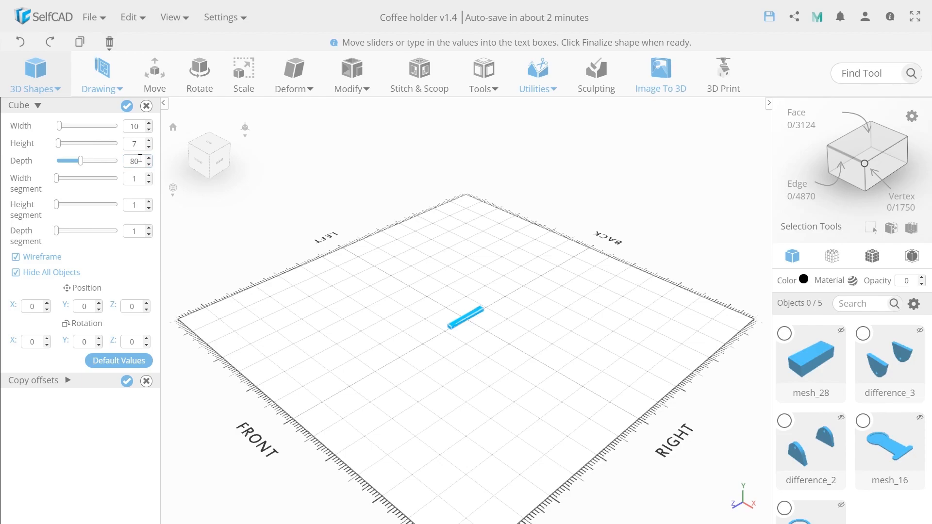
pyautogui.click(127, 106)
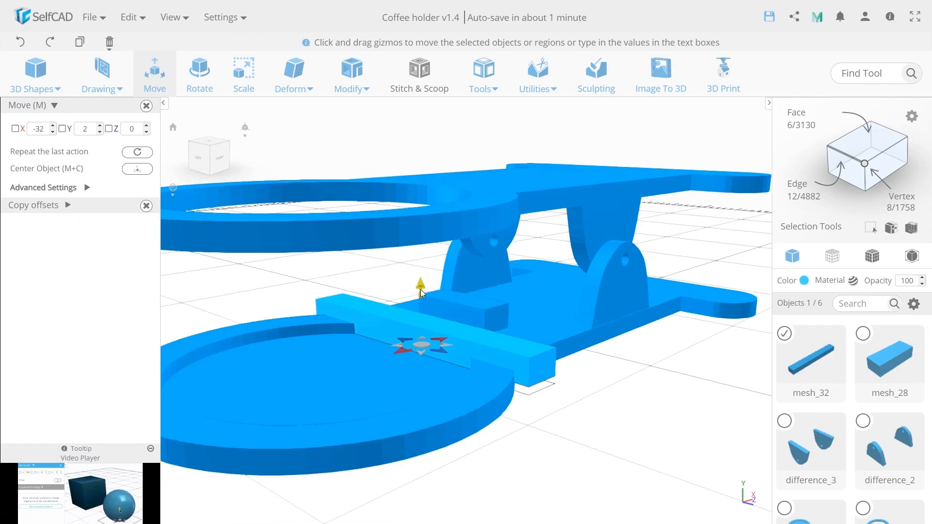
# Raise the long bar into the upper ring plate and apply a Stitch & Scoop Intersection between it and a copy of the plate
pyautogui.moveTo(420, 290); pyautogui.dragTo(407, 151)
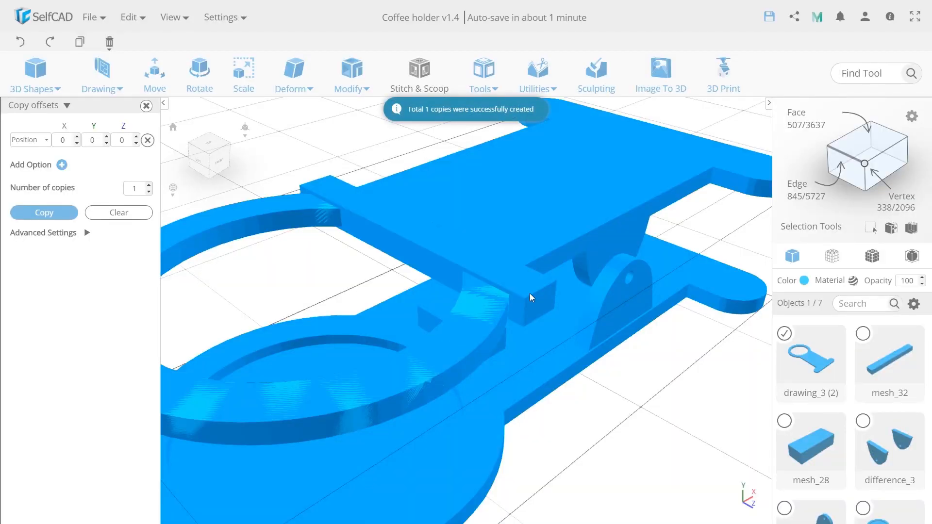
pyautogui.click(403, 88)
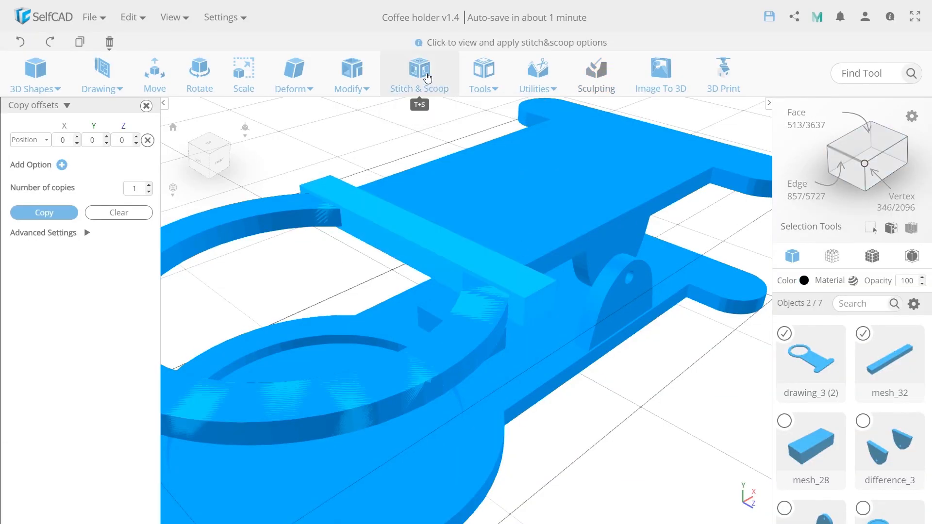
pyautogui.click(428, 77)
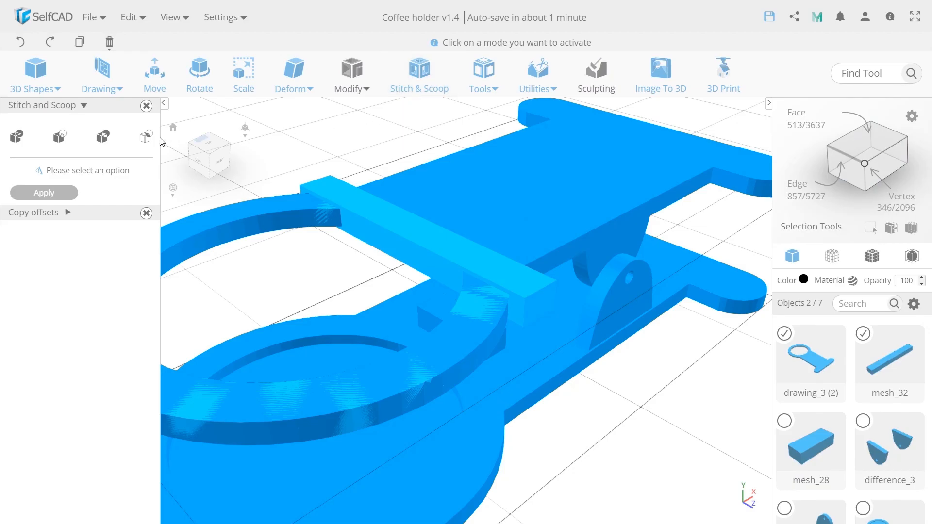
pyautogui.click(146, 135)
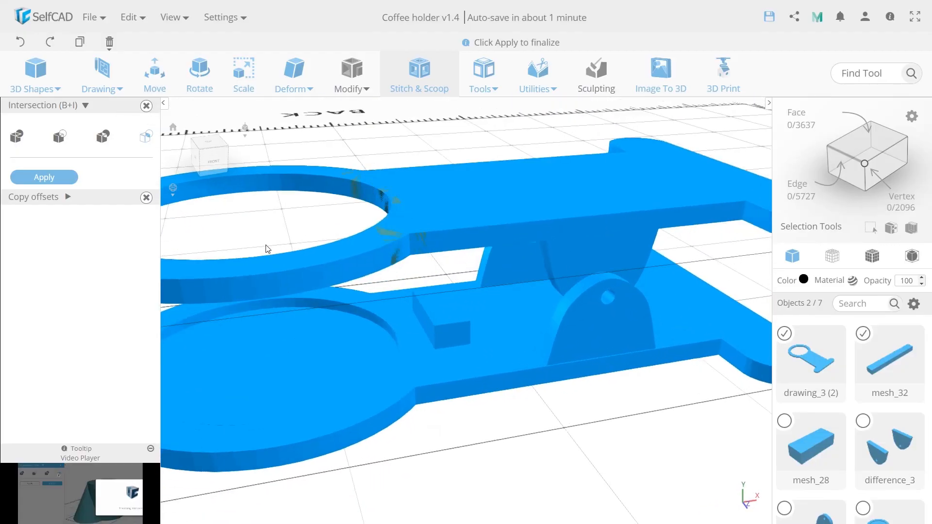
pyautogui.click(44, 178)
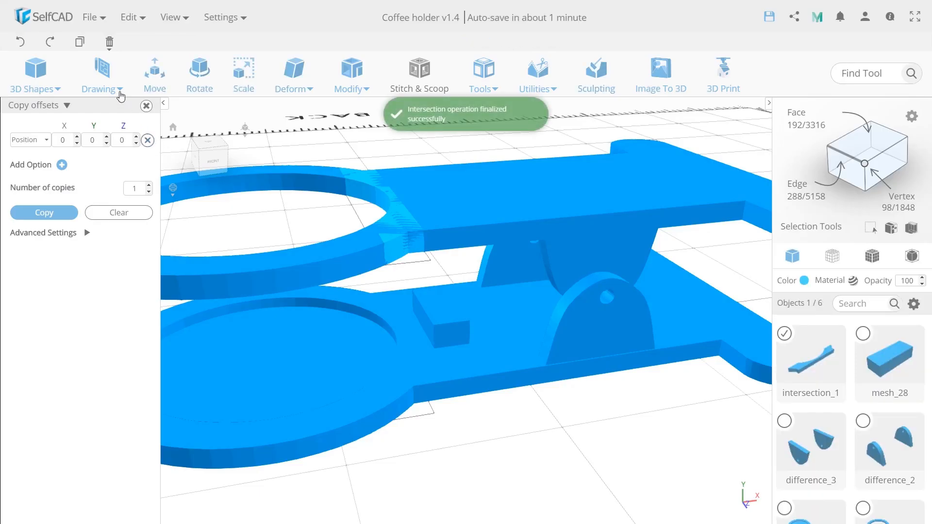
# Lower the intersection piece onto the cup base beside the recess, at X -32 and Y 4
pyautogui.moveTo(379, 160); pyautogui.dragTo(380, 289)
pyautogui.moveTo(458, 410); pyautogui.dragTo(578, 406, button='middle')
pyautogui.moveTo(501, 408); pyautogui.dragTo(571, 382, button='right')
pyautogui.scroll(3, 625, 356)
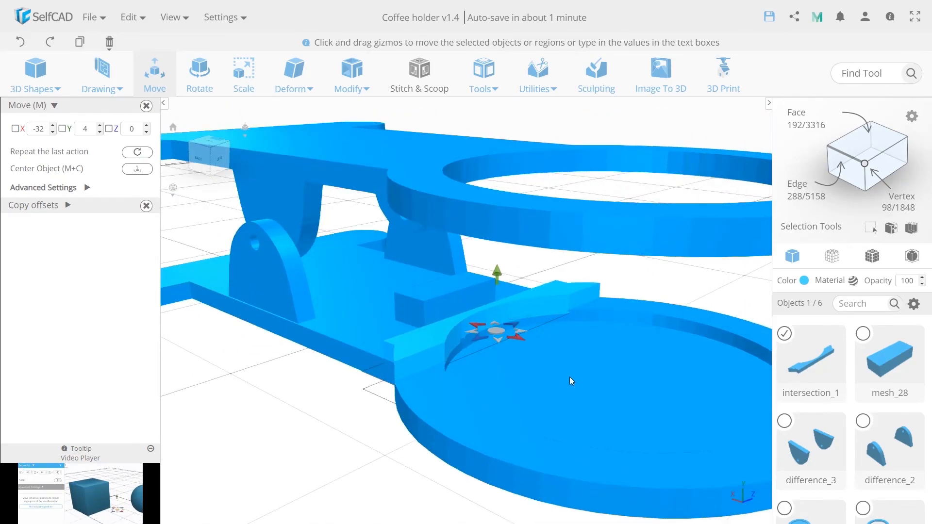
pyautogui.moveTo(569, 377); pyautogui.dragTo(410, 373, button='right')
# Duplicate the curved intersection piece in place, raise the copy against the underside of the upper ring plate, and deselect it
pyautogui.click(68, 205)
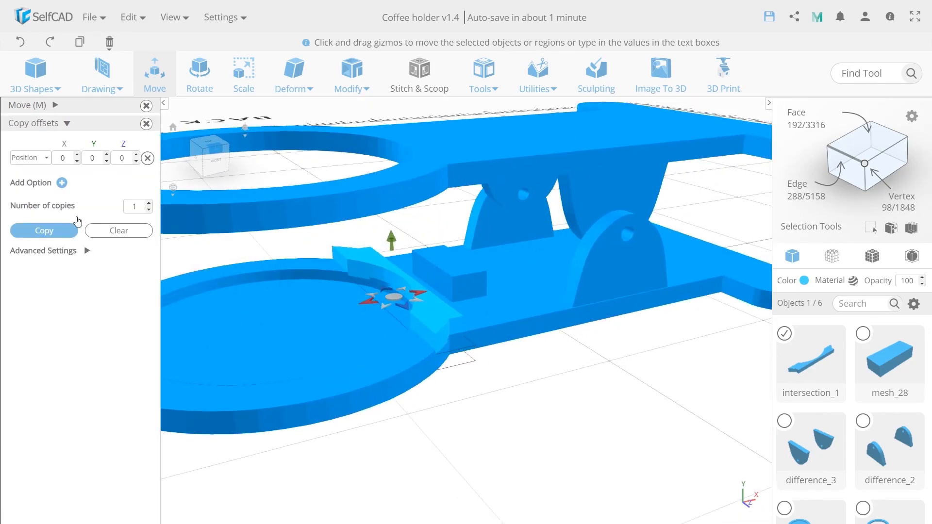
pyautogui.click(44, 230)
pyautogui.moveTo(320, 221); pyautogui.dragTo(390, 262, button='right')
pyautogui.moveTo(390, 229); pyautogui.dragTo(390, 133)
pyautogui.click(416, 229)
pyautogui.moveTo(416, 230); pyautogui.dragTo(410, 263, button='right')
pyautogui.scroll(-5, 413, 267)
# Scale the small box on the lower base slightly along its height
pyautogui.click(426, 287)
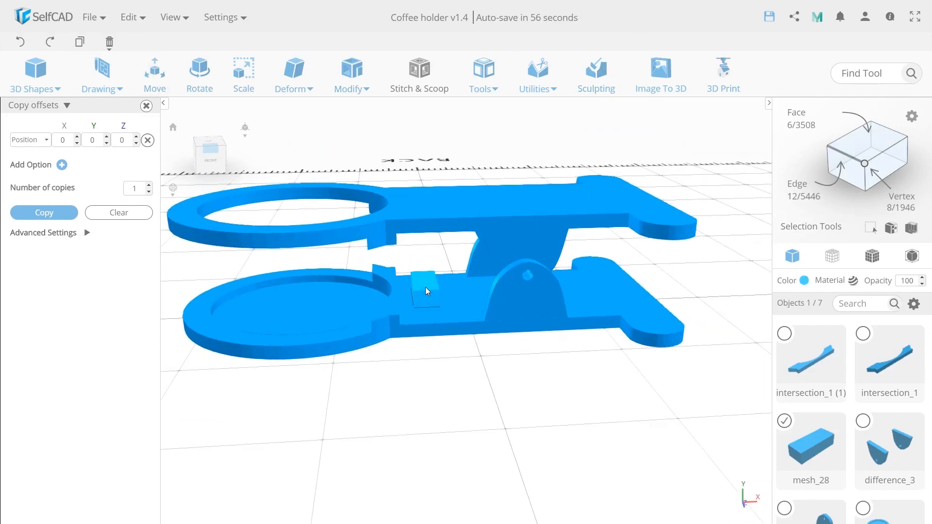
pyautogui.press('s')
pyautogui.scroll(5, 418, 298)
pyautogui.moveTo(426, 263); pyautogui.dragTo(427, 270)
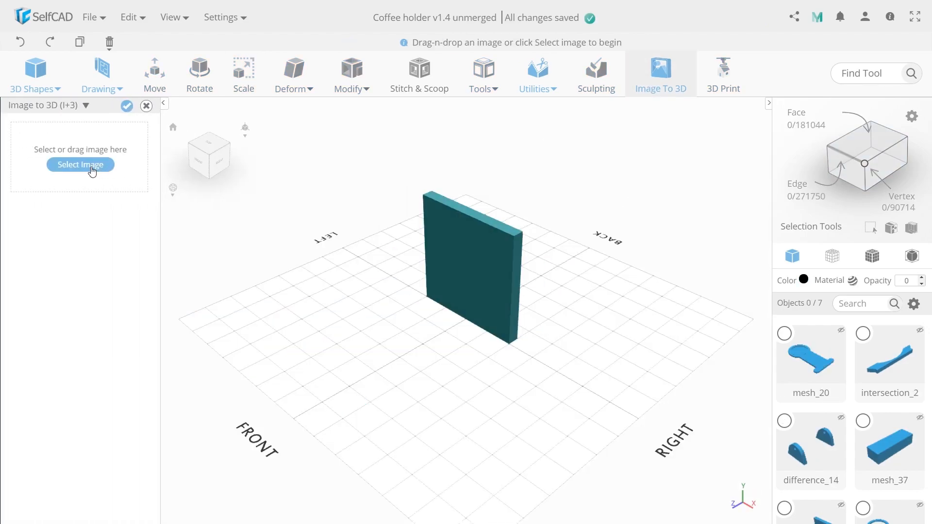
# Generate a 3D model from Coffee.png using Image To 3D, with Flip background and Antialiasing enabled
pyautogui.click(91, 170)
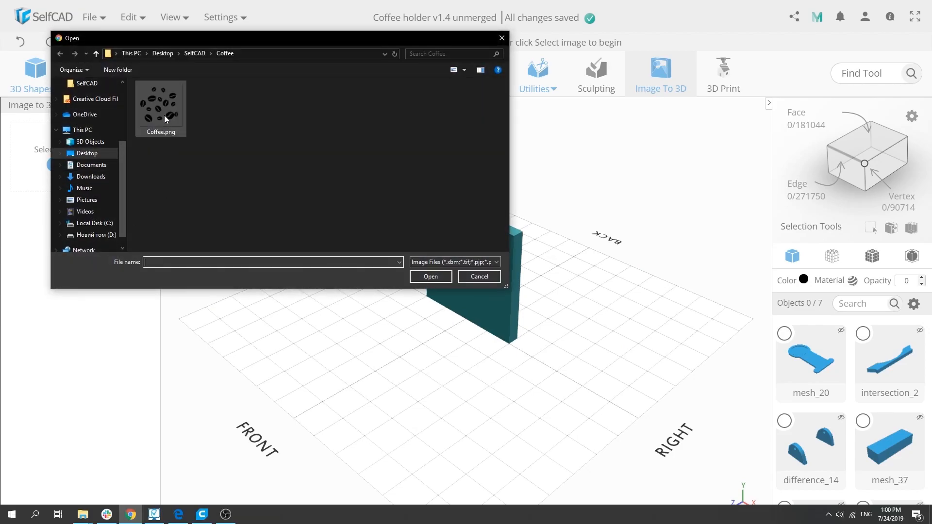
pyautogui.doubleClick(165, 118)
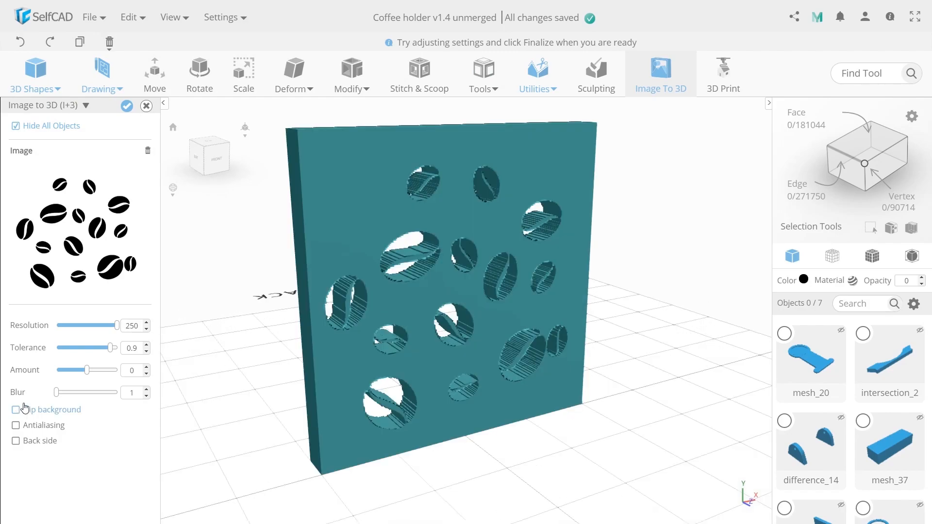
pyautogui.click(16, 410)
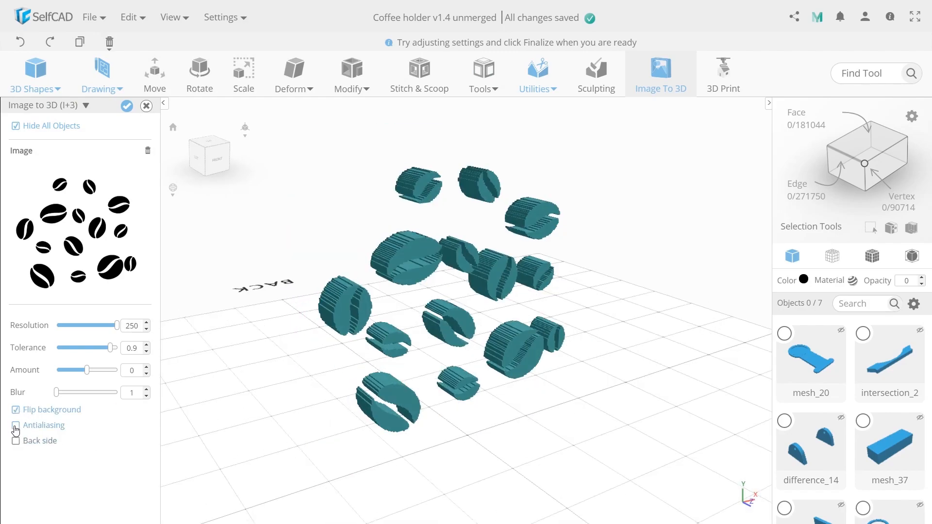
pyautogui.click(16, 425)
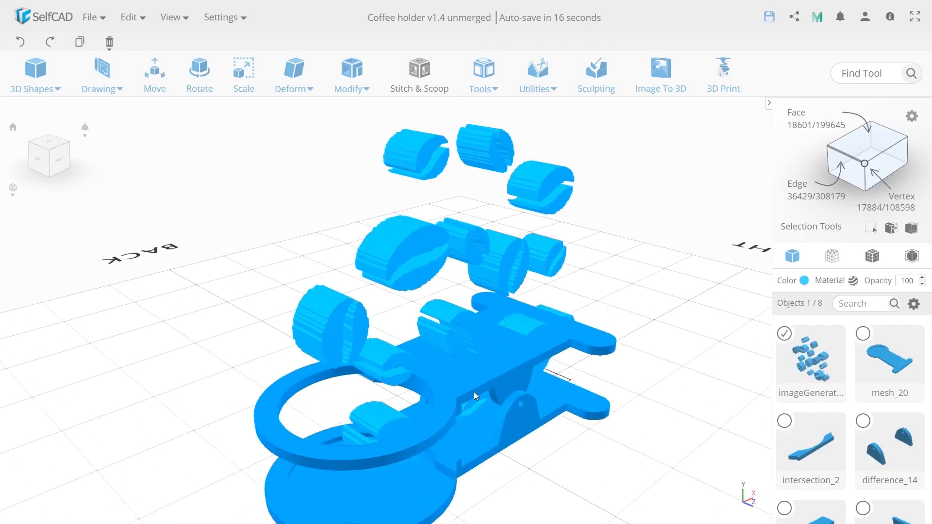
# Rotate the coffee-bean pattern by 90 degrees so that it lies flat
pyautogui.click(199, 78)
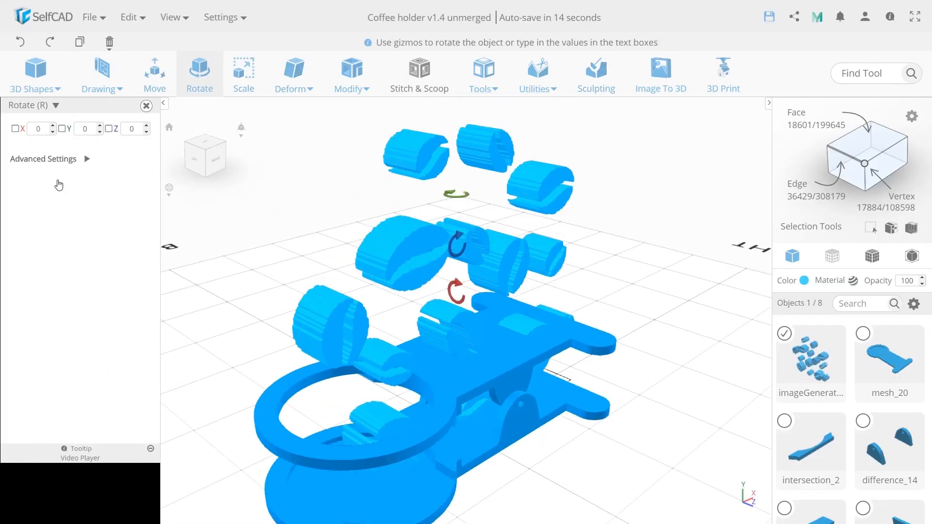
pyautogui.write('90')
pyautogui.press('Return')
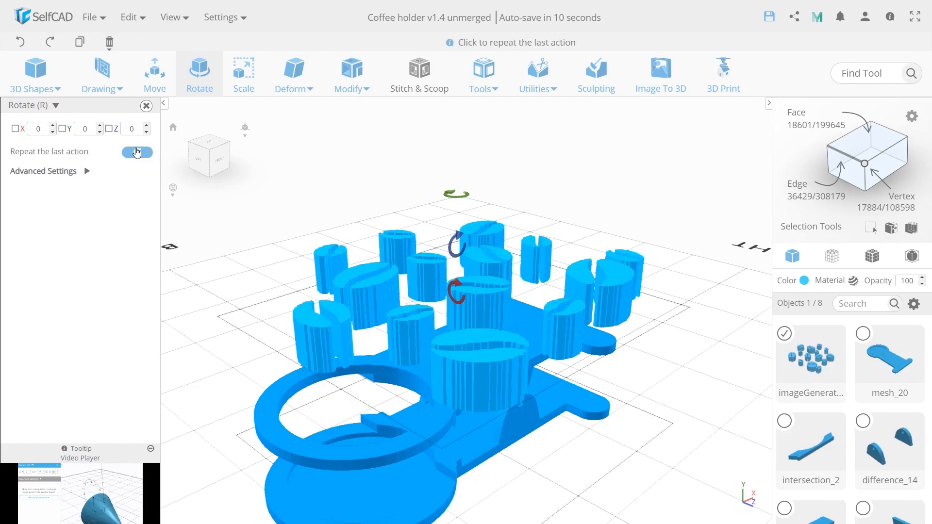
# Scale the coffee-bean pattern with Keep Proportion enabled to a Y size of 6
pyautogui.click(242, 85)
pyautogui.click(71, 160)
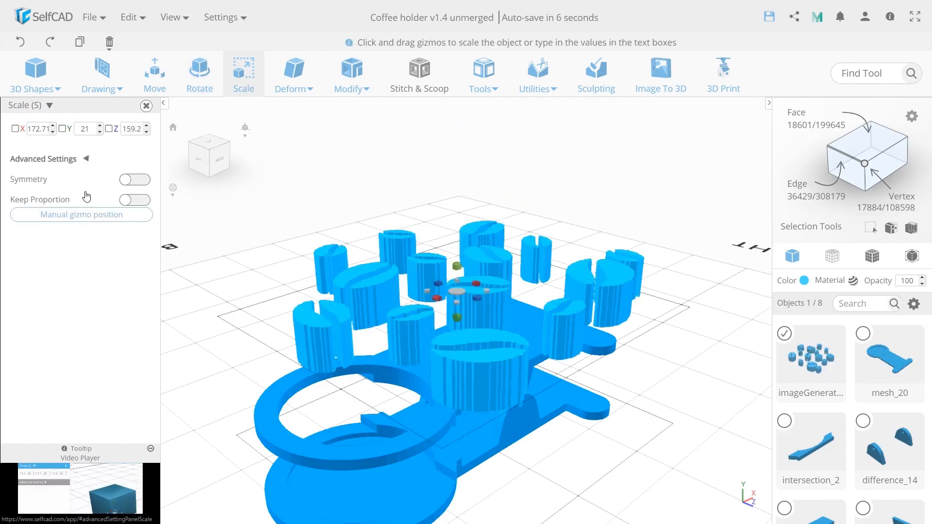
pyautogui.click(137, 200)
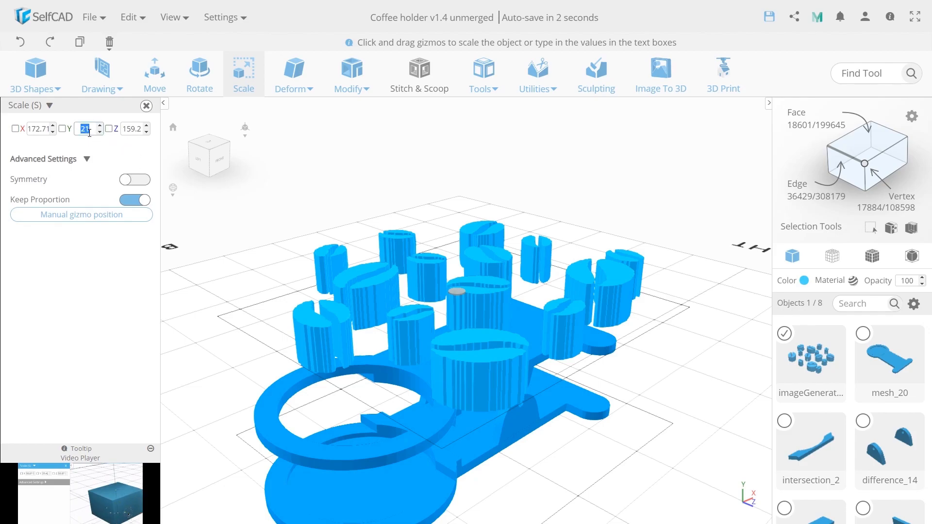
pyautogui.doubleClick(89, 133)
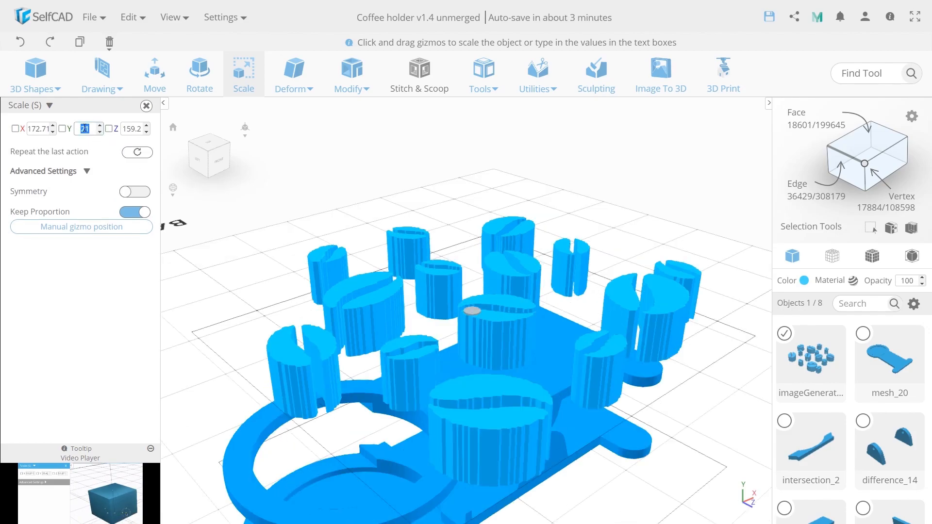
pyautogui.write('6')
pyautogui.press('Return')
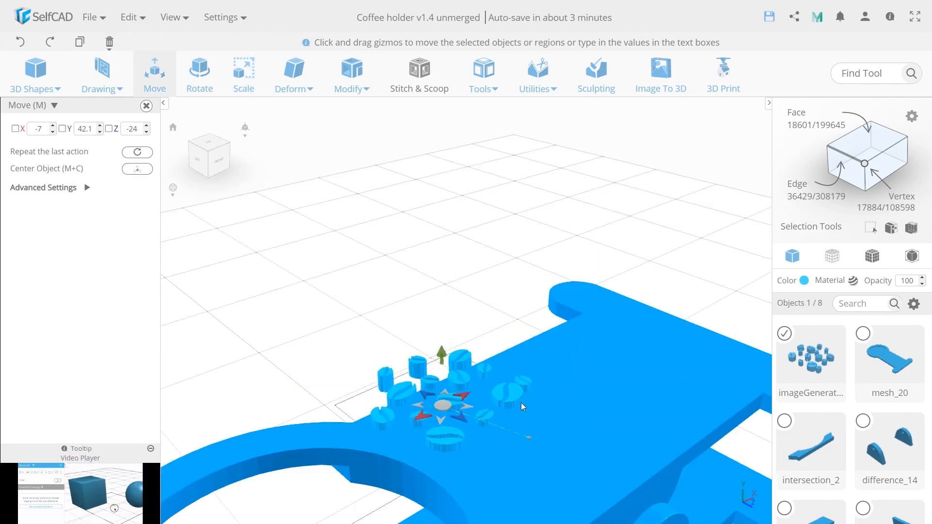
# Place the bean pattern on the upper plate near the ring at X -7, Y 42.1, Z -24, and duplicate it with an X offset of 40
pyautogui.moveTo(520, 403); pyautogui.dragTo(443, 403)
pyautogui.click(484, 78)
pyautogui.click(498, 264)
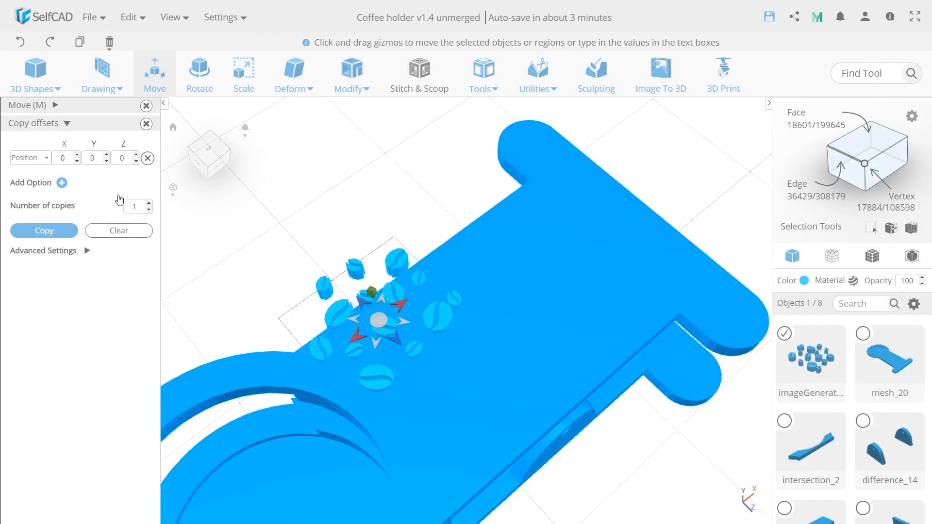
pyautogui.write('4')
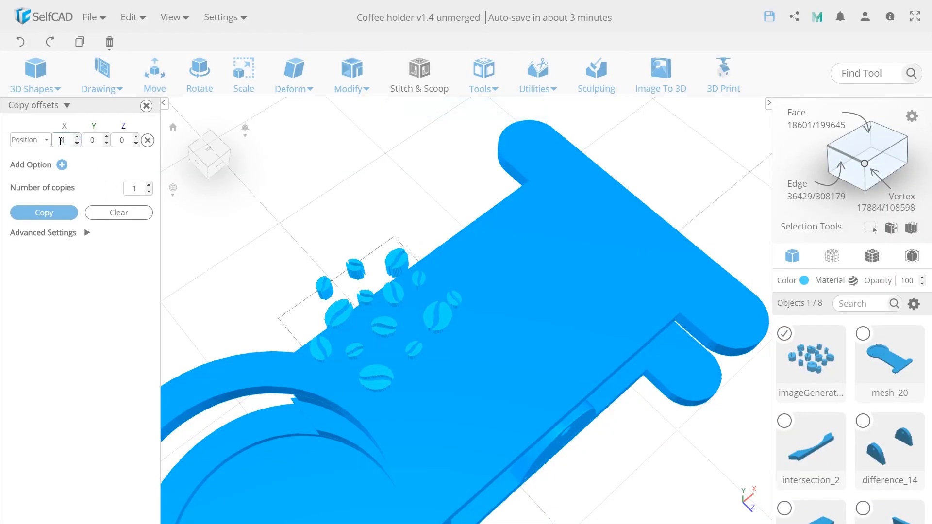
pyautogui.click(44, 215)
# Select both bean patterns and shift them together inward on the upper plate to Z -19
pyautogui.moveTo(284, 298); pyautogui.dragTo(429, 310)
pyautogui.keyDown('shift'); pyautogui.click(411, 307); pyautogui.keyUp('shift')
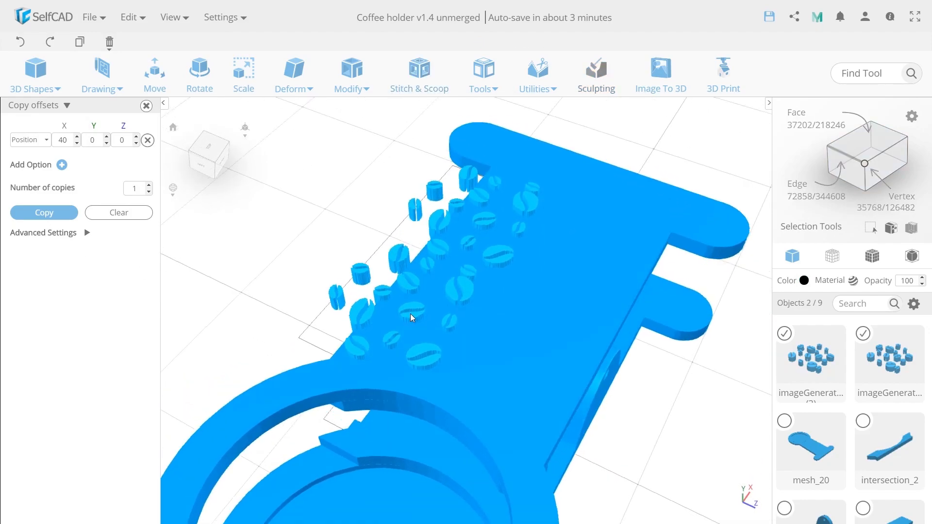
pyautogui.click(156, 77)
pyautogui.moveTo(461, 272); pyautogui.dragTo(474, 276)
# Duplicate the two bean patterns in place with zero offset and move the selected pair to Z 19 on the upper plate
pyautogui.click(62, 208)
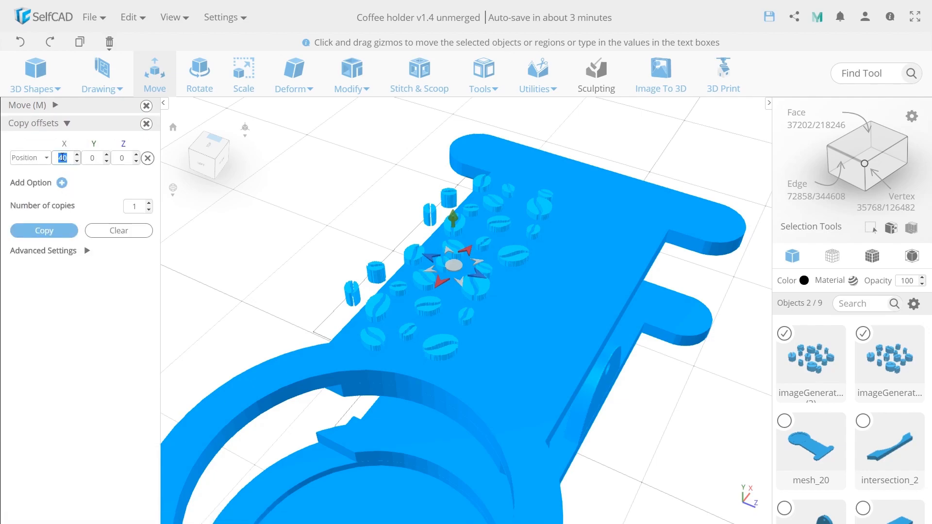
pyautogui.click(48, 231)
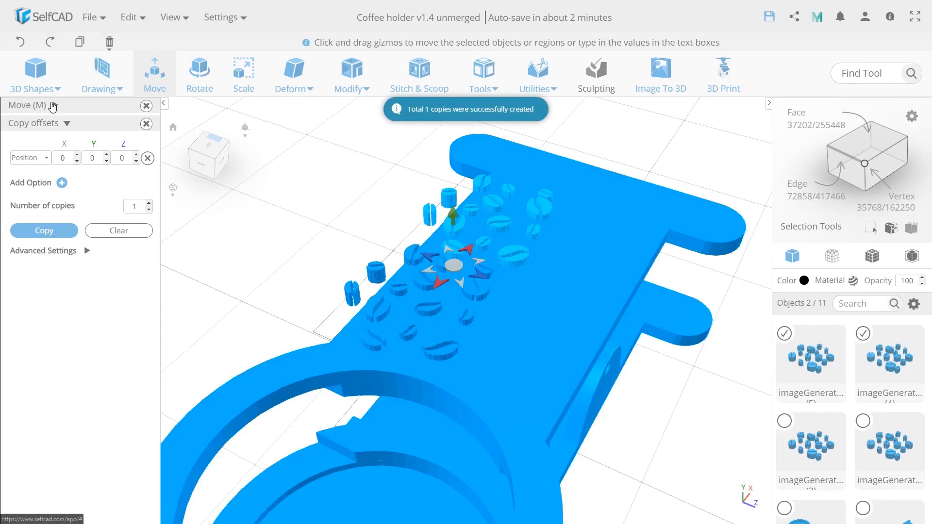
pyautogui.click(53, 107)
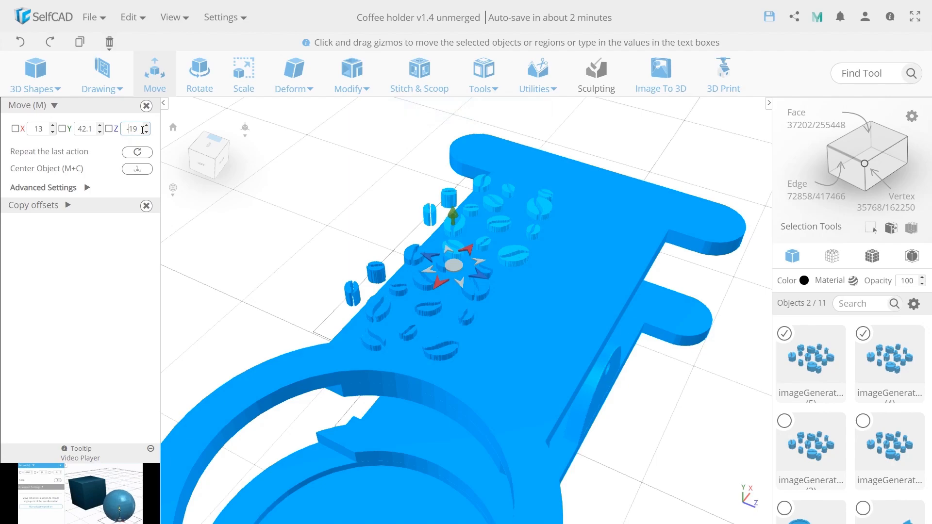
pyautogui.press('BackSpace')
pyautogui.press('Return')
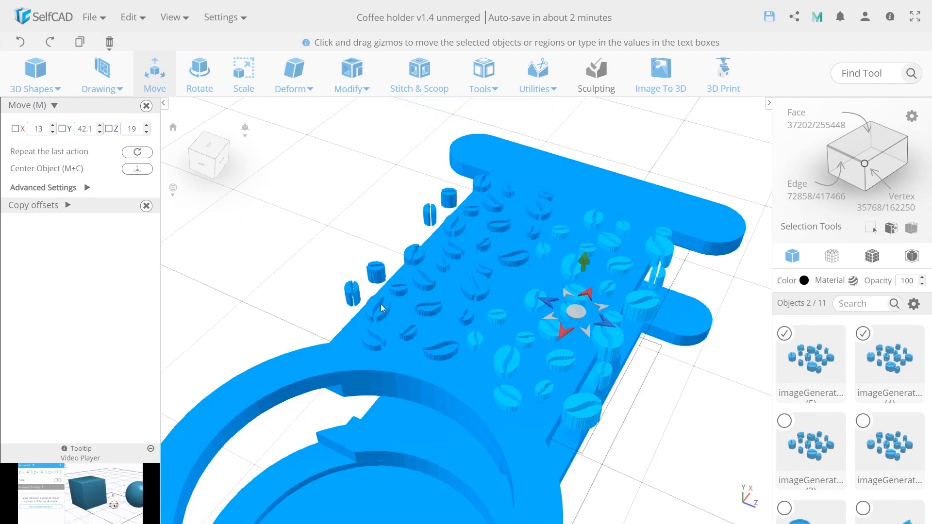
# Rotate the selected bean pair in the plate's plane to vary the pattern, nudge it slightly into place and deselect it
pyautogui.moveTo(379, 304); pyautogui.dragTo(416, 321, button='right')
pyautogui.moveTo(416, 319); pyautogui.dragTo(334, 293, button='middle')
pyautogui.click(197, 81)
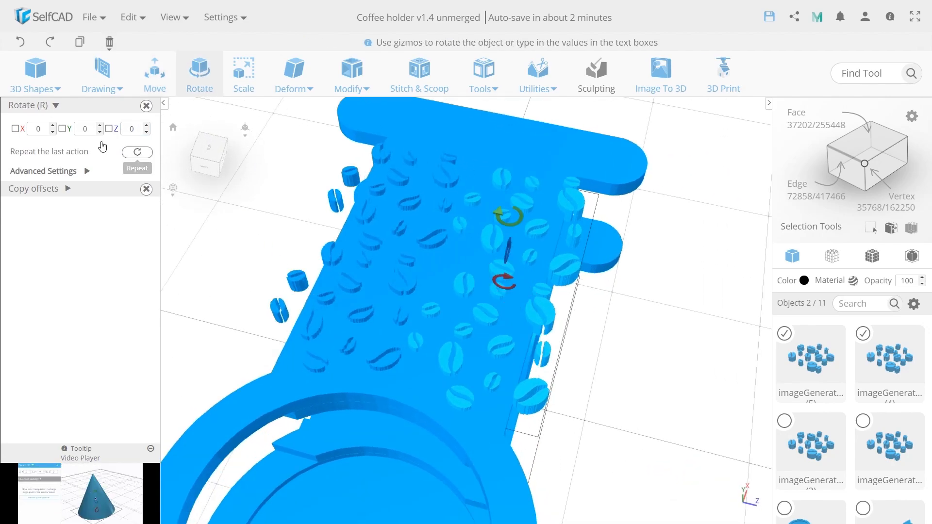
pyautogui.press('Return')
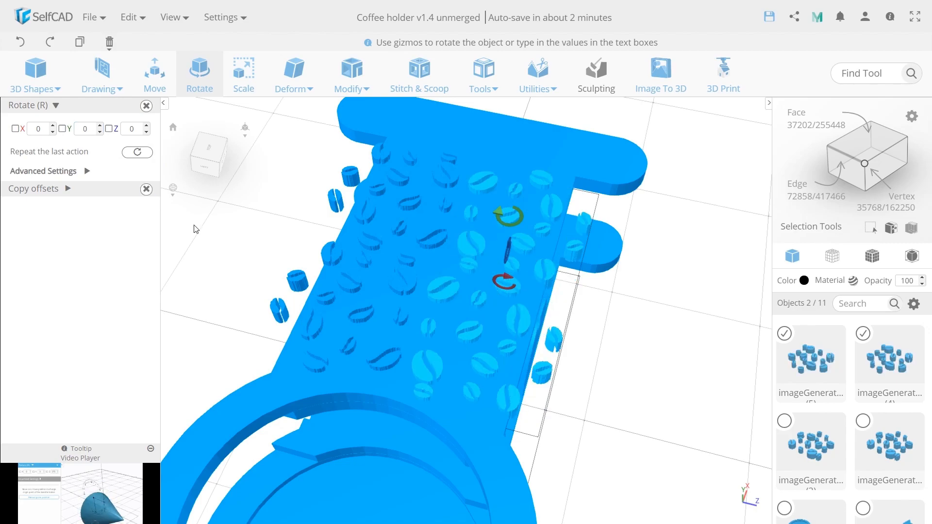
pyautogui.click(160, 85)
pyautogui.moveTo(535, 292); pyautogui.dragTo(541, 292)
pyautogui.click(641, 348)
# Select all four coffee-bean patterns on the upper plate and merge them into one object
pyautogui.moveTo(641, 349); pyautogui.dragTo(551, 345, button='right')
pyautogui.scroll(-3, 550, 336)
pyautogui.scroll(5, 549, 337)
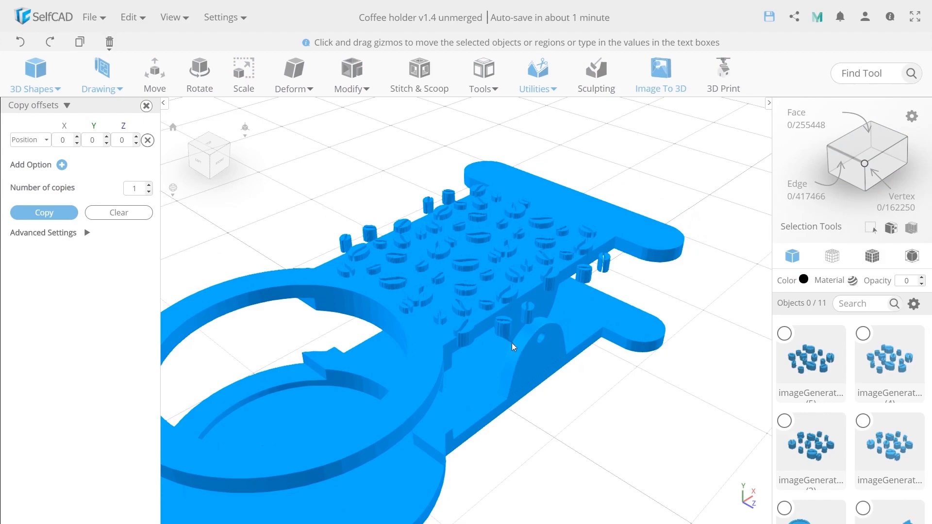
pyautogui.click(540, 293)
pyautogui.click(480, 217)
pyautogui.click(437, 206)
pyautogui.click(448, 246)
pyautogui.click(538, 80)
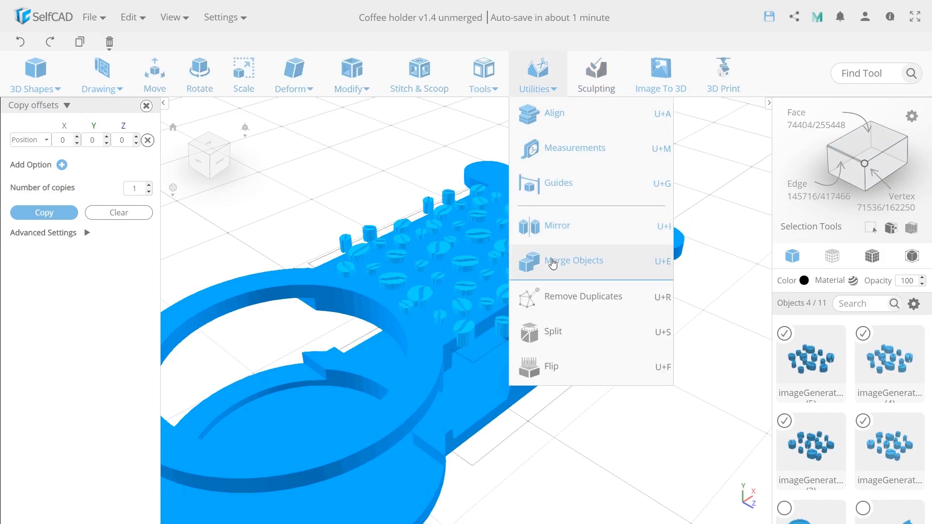
pyautogui.click(542, 253)
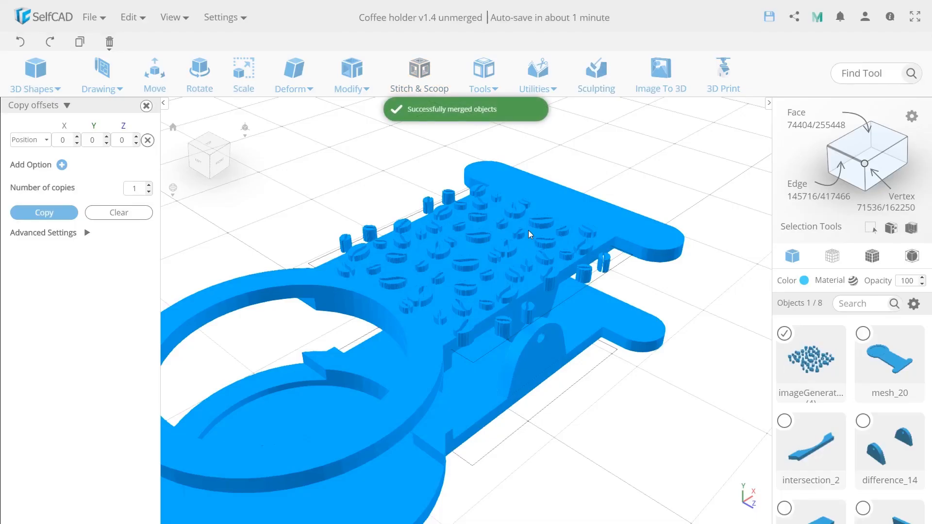
# Make a copy of the upper ring plate and scale it with Symmetry enabled to a Y size of about 19
pyautogui.click(73, 212)
pyautogui.click(246, 90)
pyautogui.click(87, 171)
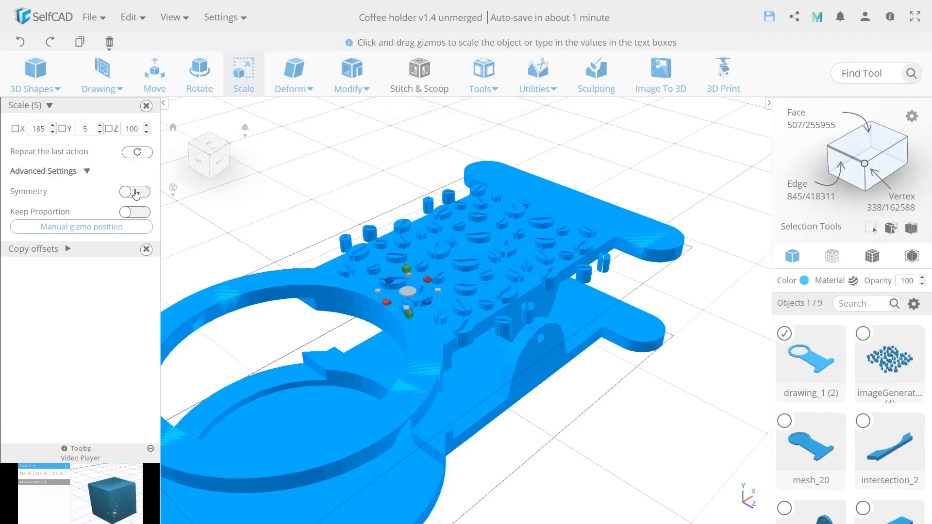
pyautogui.click(135, 191)
pyautogui.moveTo(404, 267); pyautogui.dragTo(403, 233)
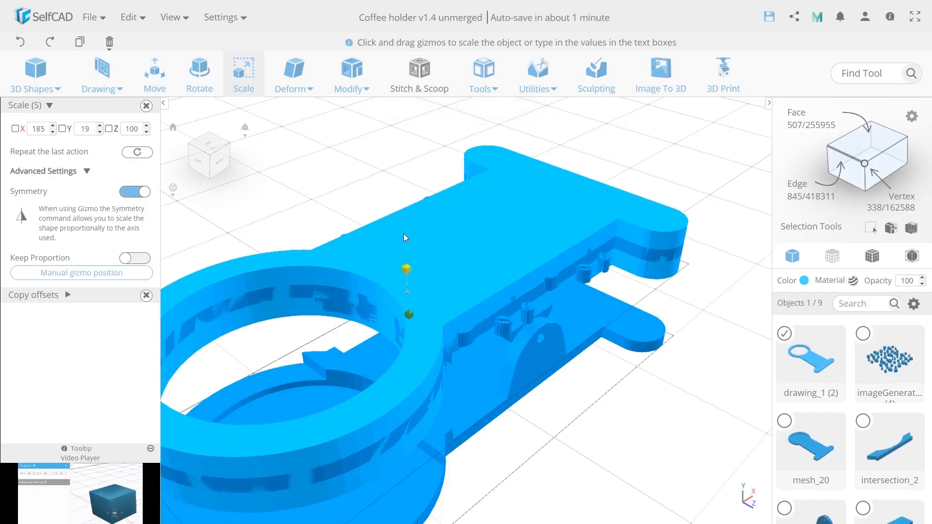
# Intersect the thickened plate copy with the merged bean pattern to trim the beans to the plate's outline
pyautogui.keyDown('shift'); pyautogui.click(503, 330); pyautogui.keyUp('shift')
pyautogui.click(419, 73)
pyautogui.click(146, 137)
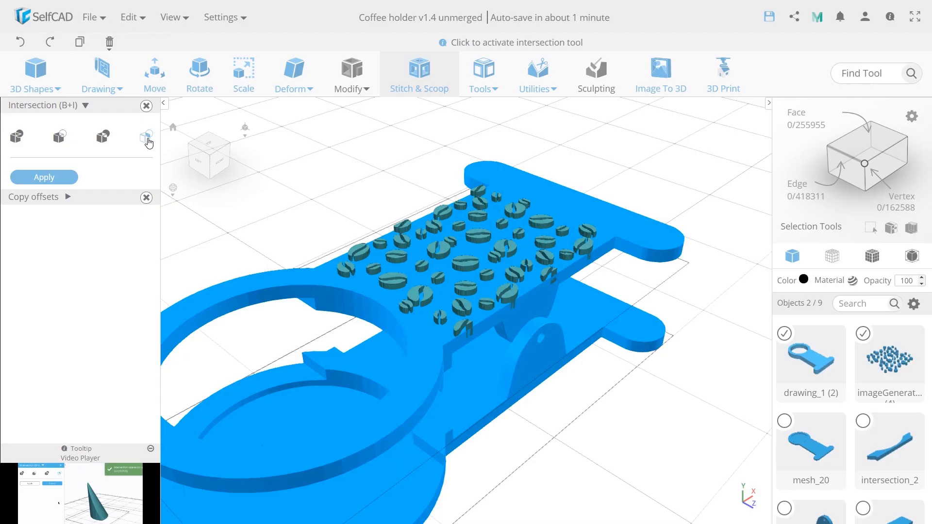
pyautogui.moveTo(283, 231); pyautogui.dragTo(479, 311)
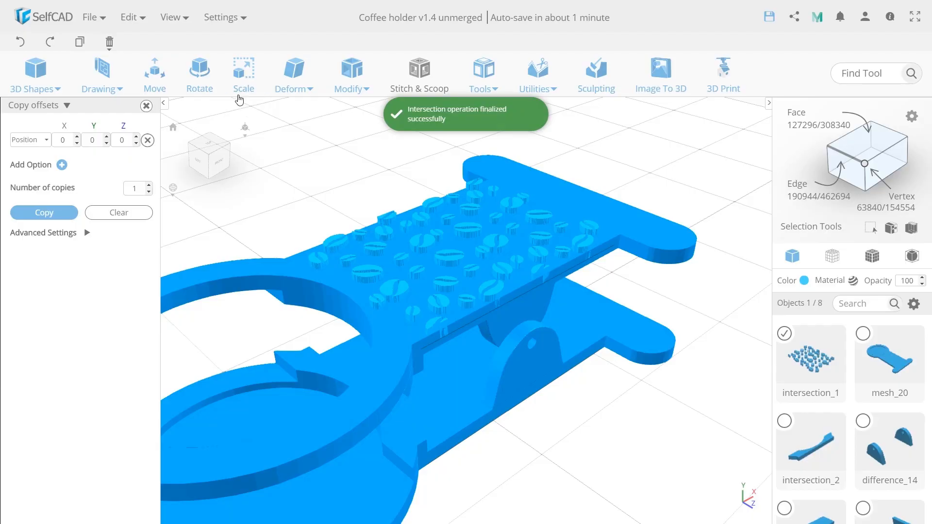
# Scale down the height of the trimmed bean pattern so that it forms a shallow relief on the upper plate
pyautogui.press('s')
pyautogui.scroll(5, 497, 219)
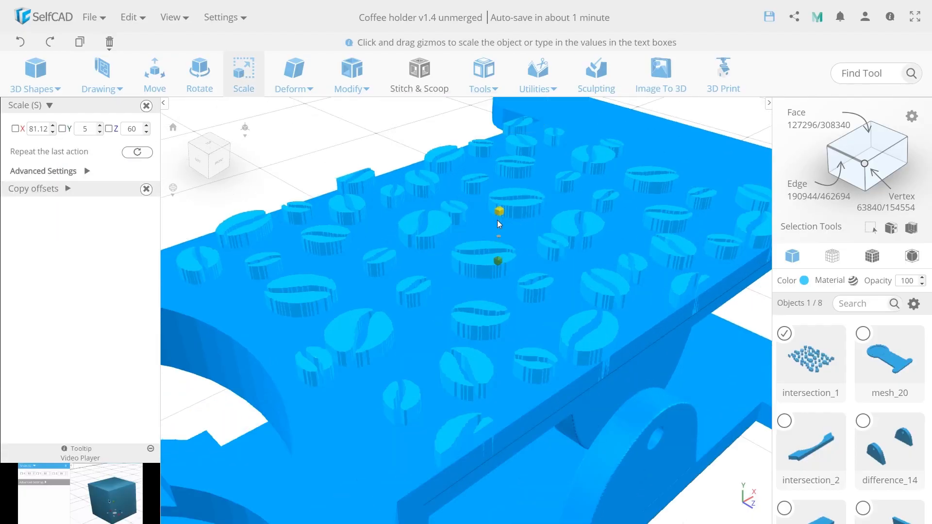
pyautogui.scroll(-5, 367, 161)
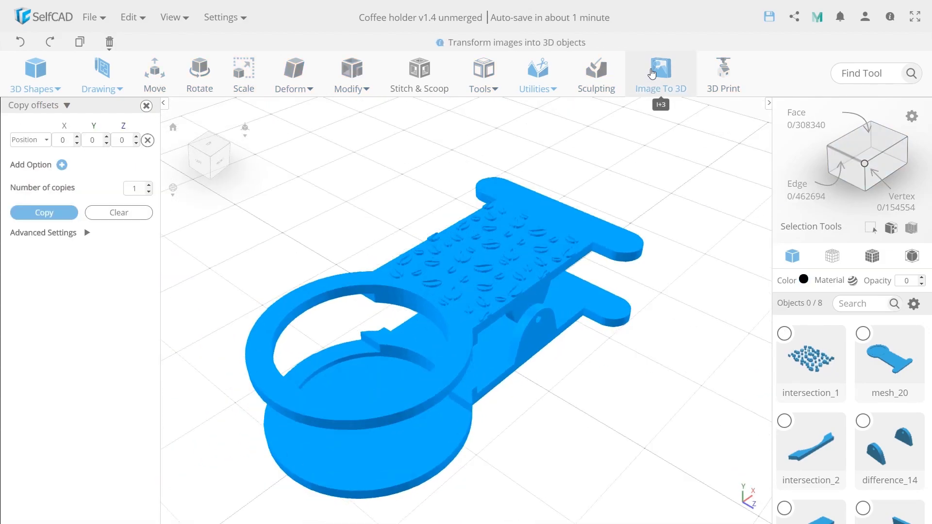
# Convert the SelfCAD logo image into a 3D object with Flip background enabled and finalize it
pyautogui.click(658, 87)
pyautogui.click(81, 164)
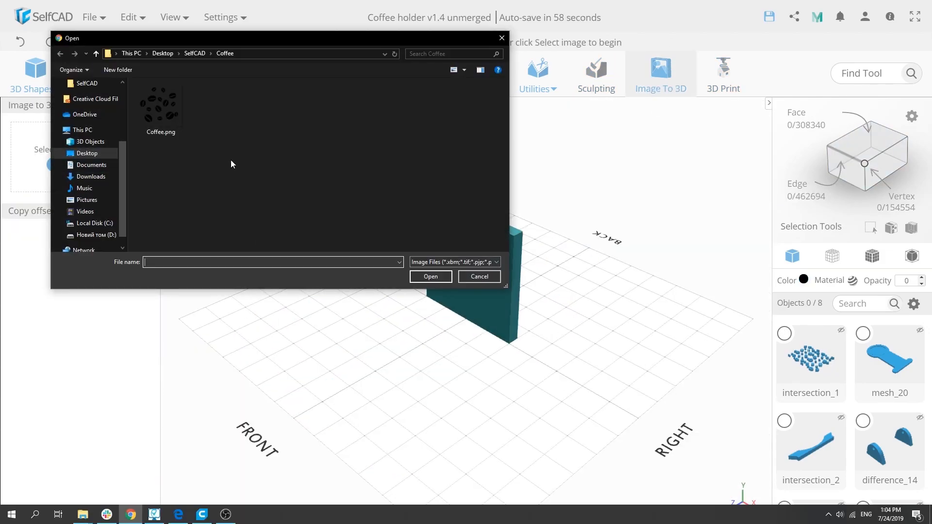
pyautogui.doubleClick(298, 177)
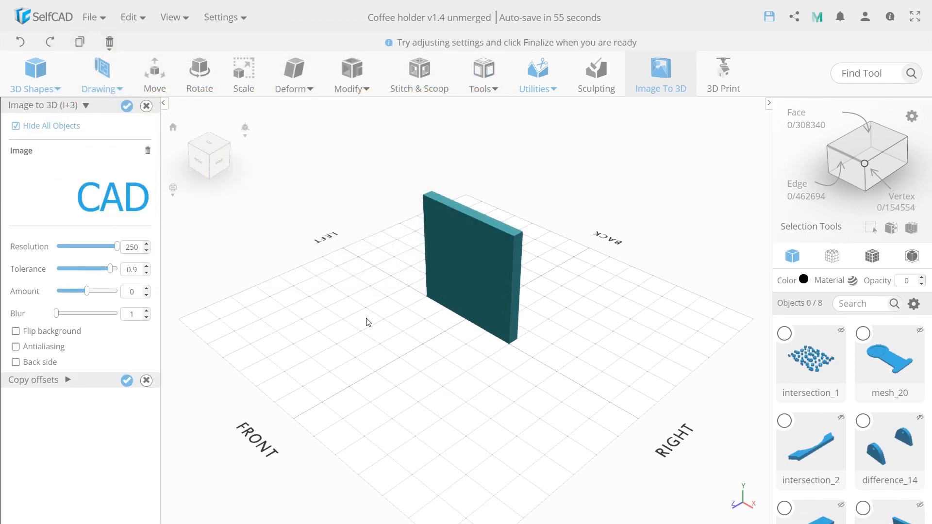
pyautogui.click(16, 331)
pyautogui.click(126, 107)
# Rotate the SelfCAD lettering 90 degrees about Y and 90 degrees about Z so that it lies flat
pyautogui.moveTo(418, 384); pyautogui.dragTo(207, 243, button='right')
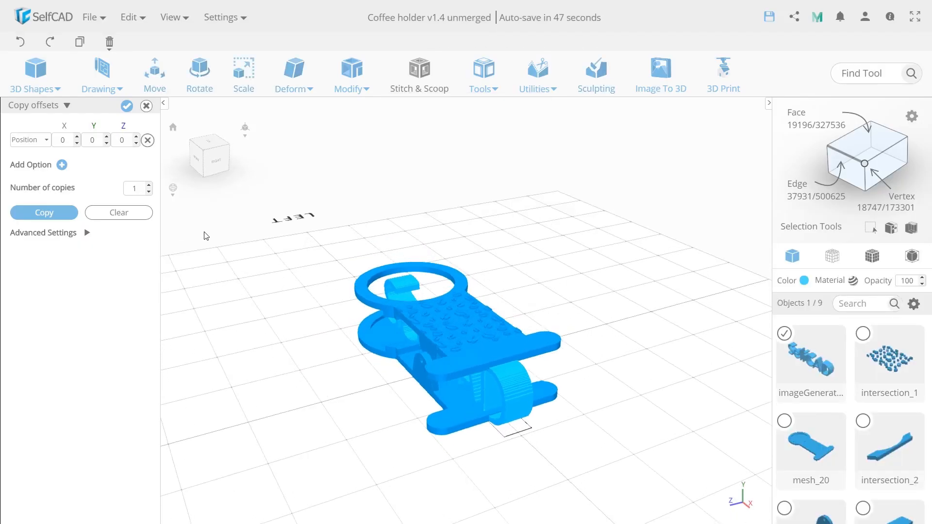
pyautogui.press('r')
pyautogui.write('90')
pyautogui.press('Return')
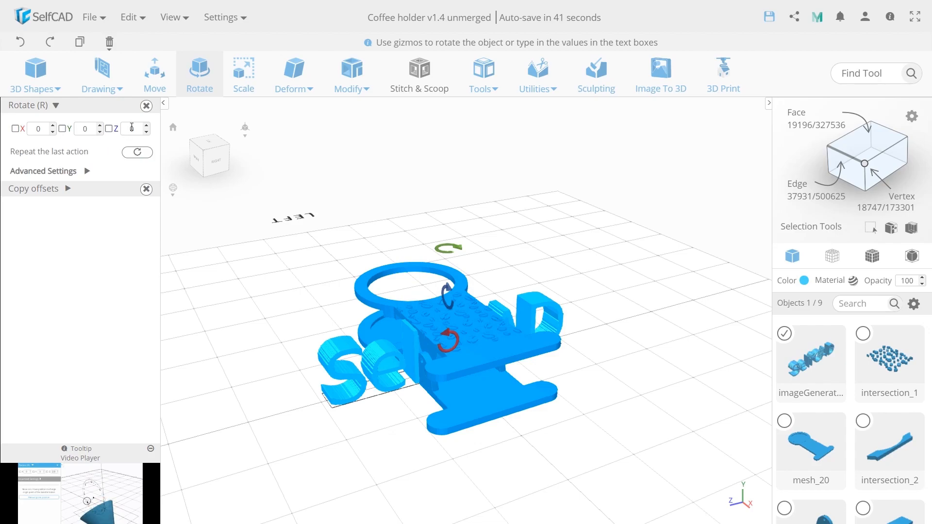
pyautogui.write('90')
pyautogui.press('Return')
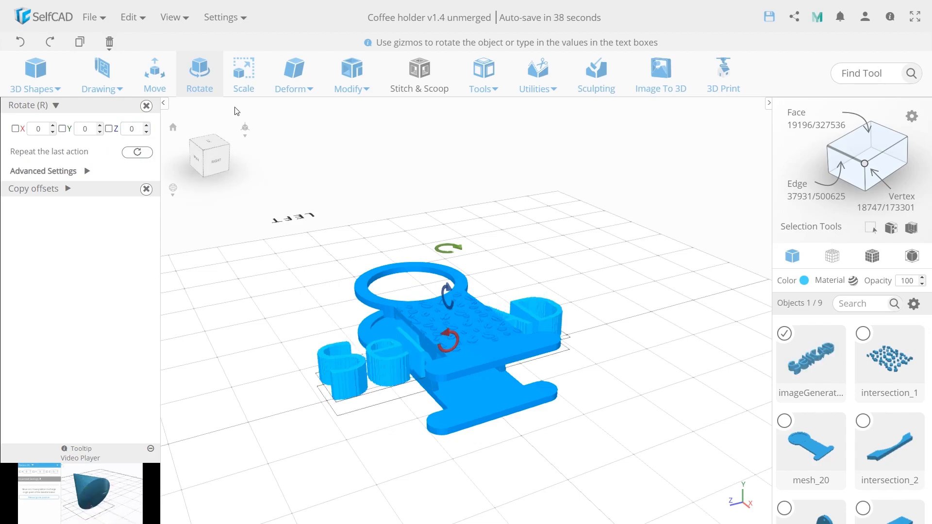
# Scale the SelfCAD lettering with Keep Proportion enabled to a Z size of 70
pyautogui.click(243, 75)
pyautogui.click(118, 171)
pyautogui.click(130, 212)
pyautogui.click(138, 127)
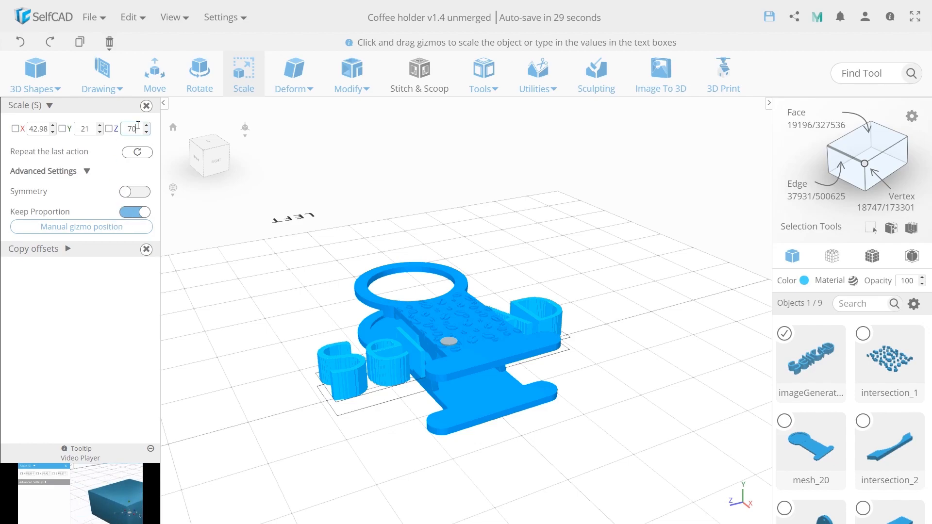
pyautogui.write('70')
pyautogui.press('Return')
# Snap the lettering with the Magnet option onto the wide end of the upper plate and center it at Z 0
pyautogui.click(155, 88)
pyautogui.scroll(5, 508, 371)
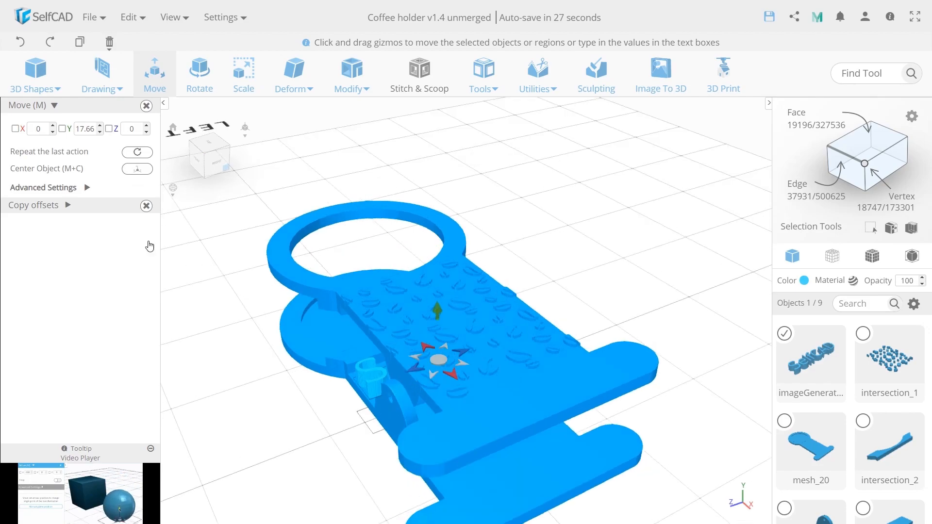
pyautogui.click(85, 187)
pyautogui.click(135, 208)
pyautogui.moveTo(414, 357); pyautogui.dragTo(531, 398)
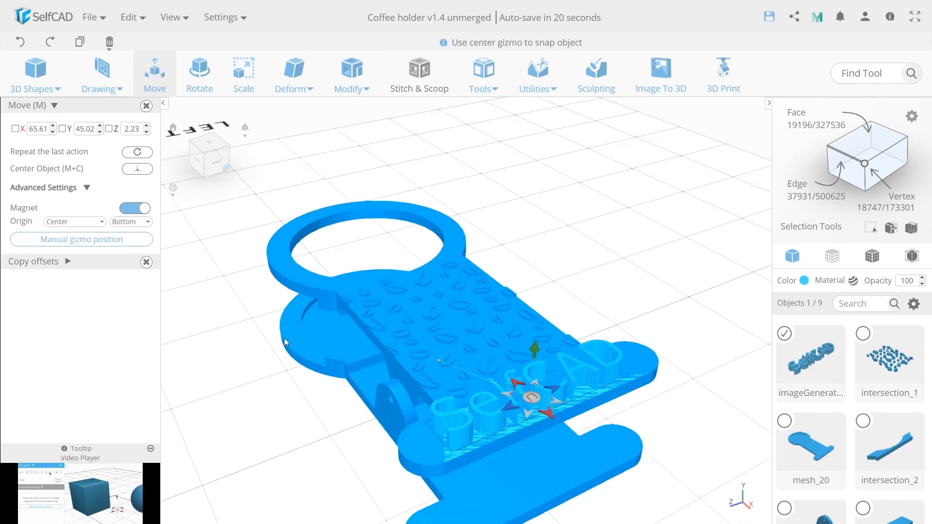
pyautogui.click(137, 209)
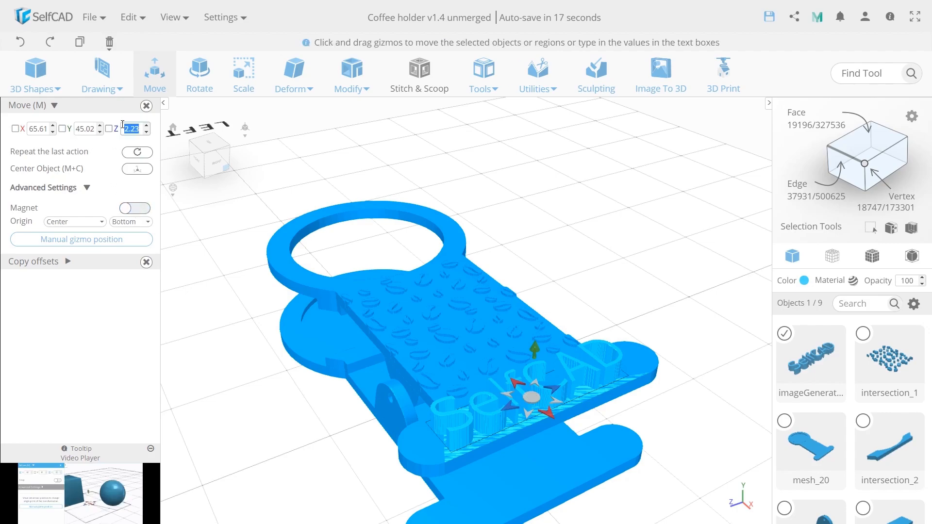
pyautogui.write('0')
# Lower the lettering slightly and scale down its height to a thin relief on the upper plate
pyautogui.moveTo(512, 360); pyautogui.dragTo(520, 297, button='right')
pyautogui.moveTo(549, 283); pyautogui.dragTo(549, 290)
pyautogui.press('s')
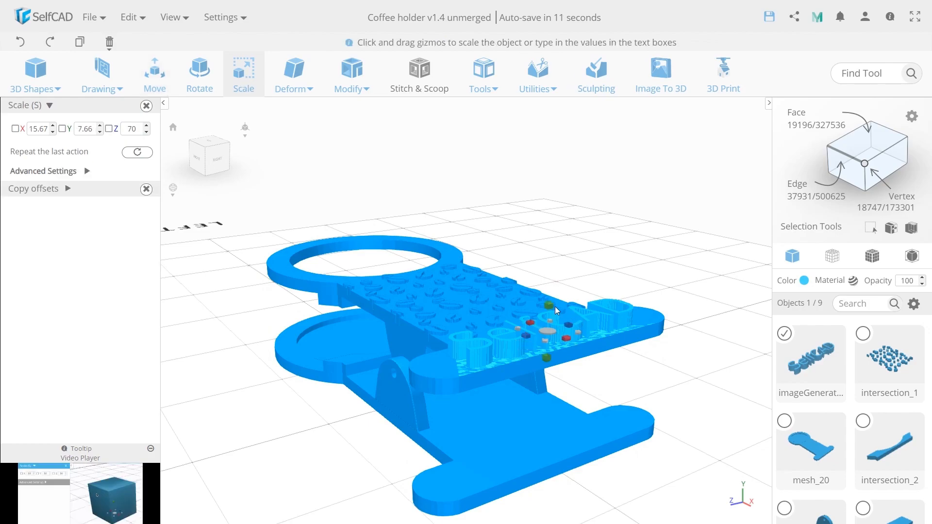
pyautogui.moveTo(649, 356); pyautogui.dragTo(663, 372, button='right')
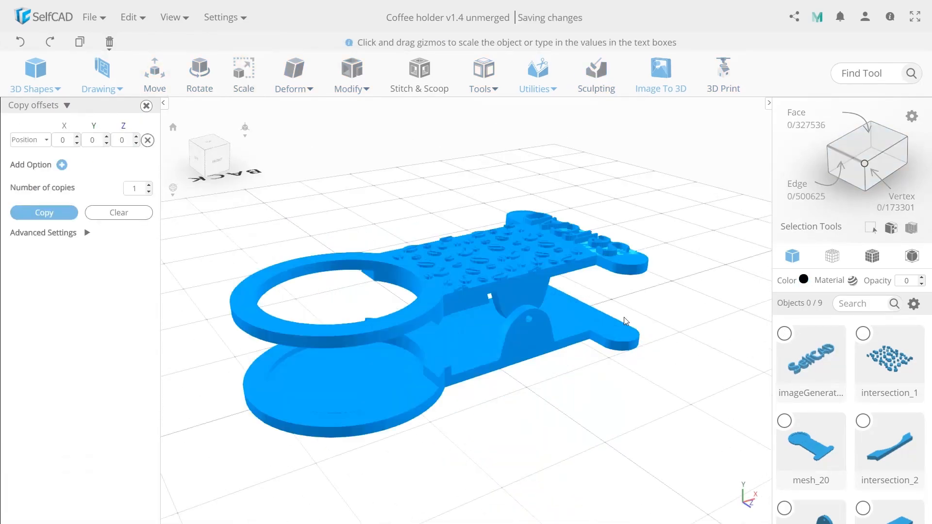
# Select the upper plate, its connecting block, arch support, bean pattern and lettering, and merge them into one object
pyautogui.moveTo(625, 316); pyautogui.dragTo(400, 272, button='right')
pyautogui.click(393, 268)
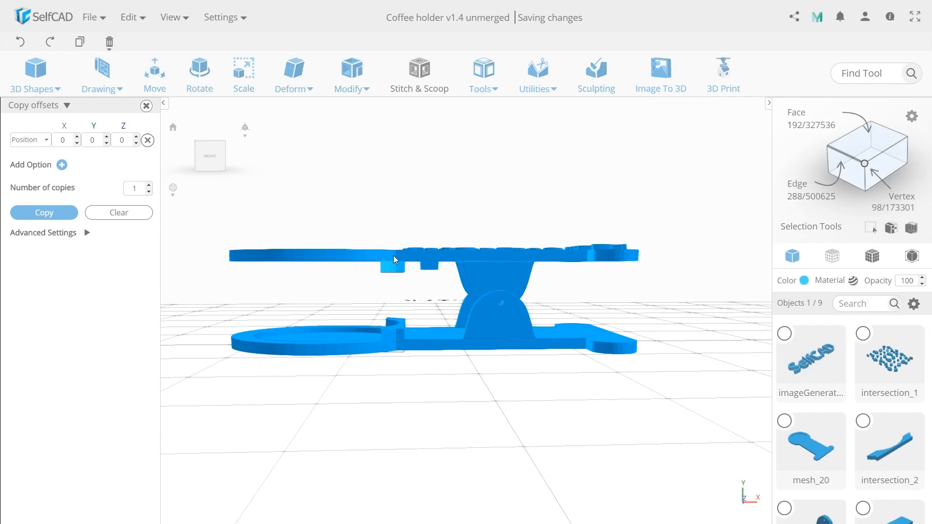
pyautogui.click(394, 258)
pyautogui.moveTo(481, 278); pyautogui.dragTo(464, 265, button='right')
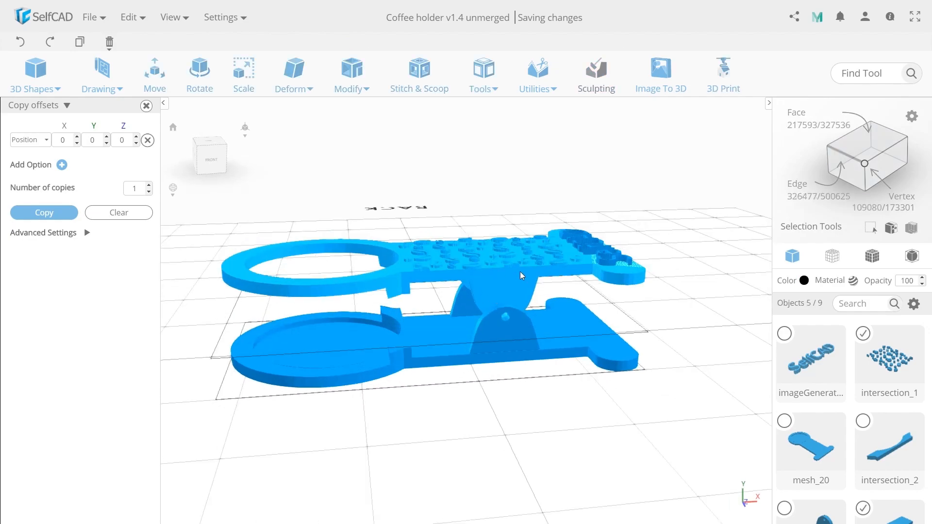
pyautogui.moveTo(598, 263); pyautogui.dragTo(629, 287, button='right')
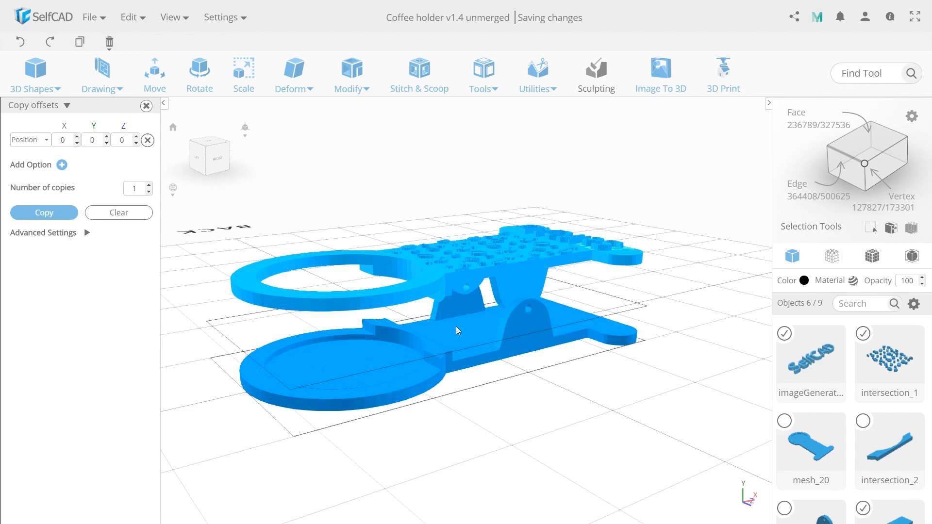
pyautogui.click(537, 80)
pyautogui.click(558, 314)
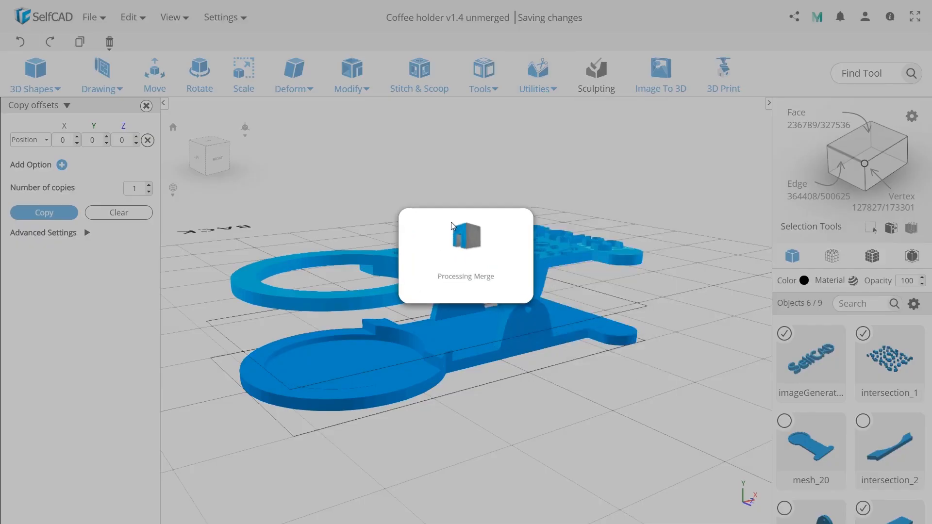
# Select the remaining parts of the lower half and merge them with the cup base into one object
pyautogui.hotkey('ctrl', 'a')
pyautogui.click(538, 80)
pyautogui.click(559, 316)
# Repair the merged lower half with Magic Fix at a tolerance of 250
pyautogui.press('c')
pyautogui.press('m')
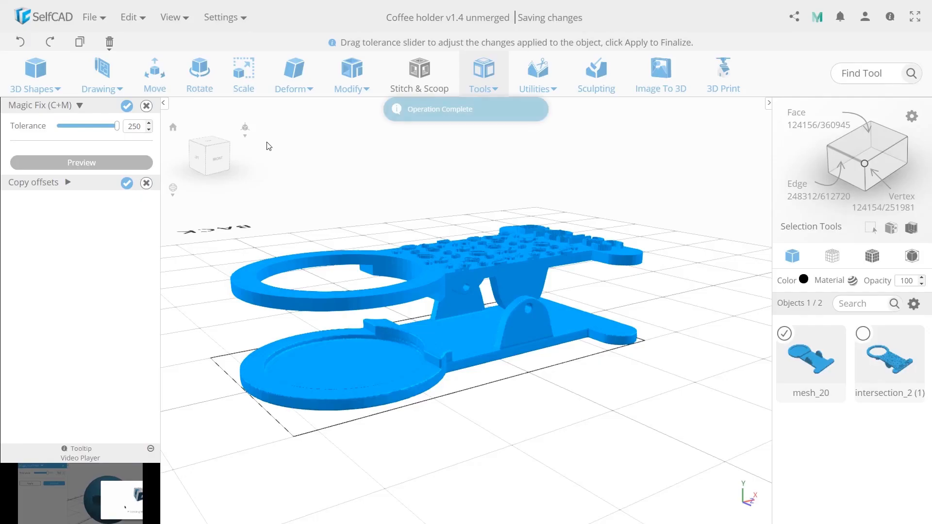
pyautogui.moveTo(391, 297); pyautogui.dragTo(400, 324, button='right')
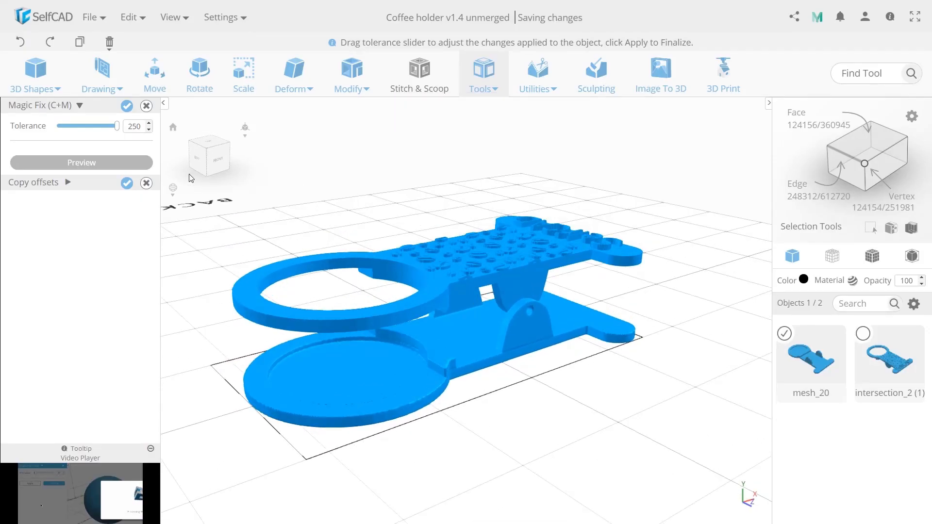
pyautogui.click(129, 108)
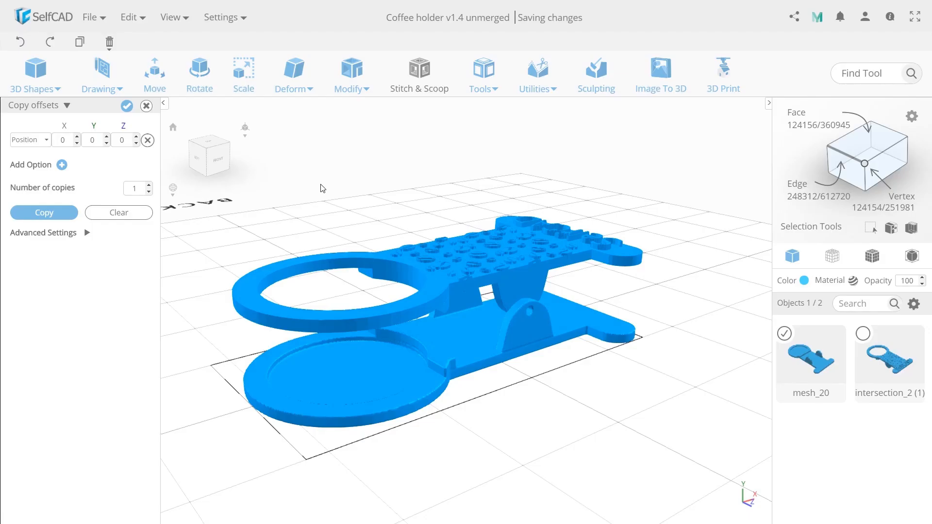
# Select the merged upper half and repair it with Magic Fix
pyautogui.click(318, 189)
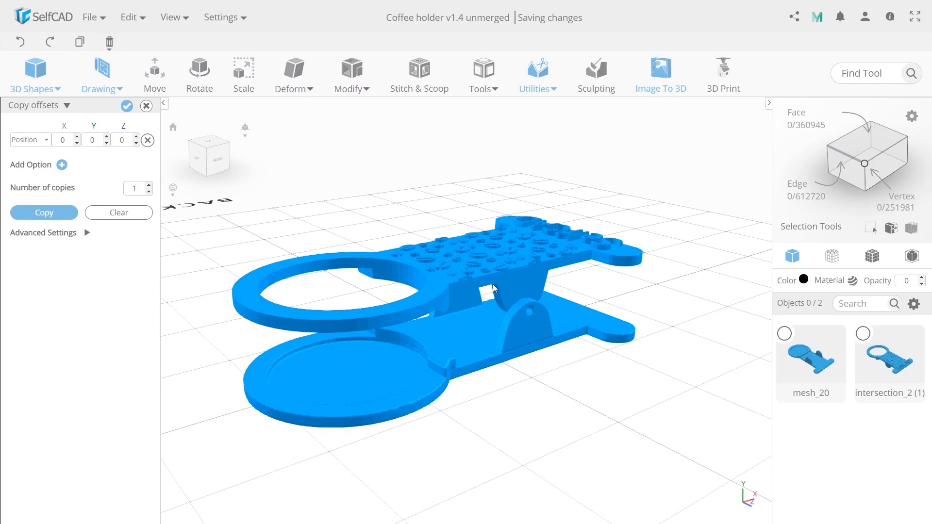
pyautogui.click(494, 284)
pyautogui.click(483, 80)
pyautogui.click(513, 296)
pyautogui.click(128, 107)
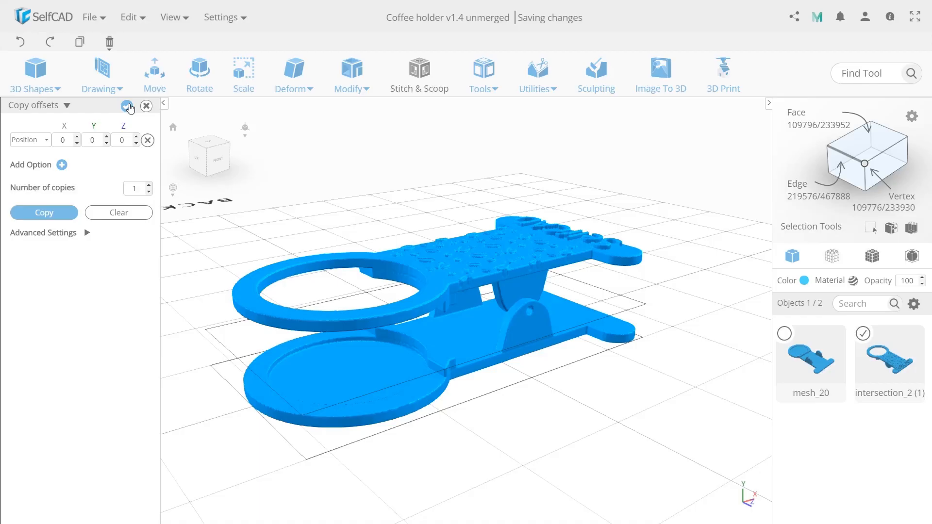
# Rename the upper half as Coffee holder top and the lower half as Coffee holder bottom
pyautogui.moveTo(409, 203); pyautogui.dragTo(411, 229, button='right')
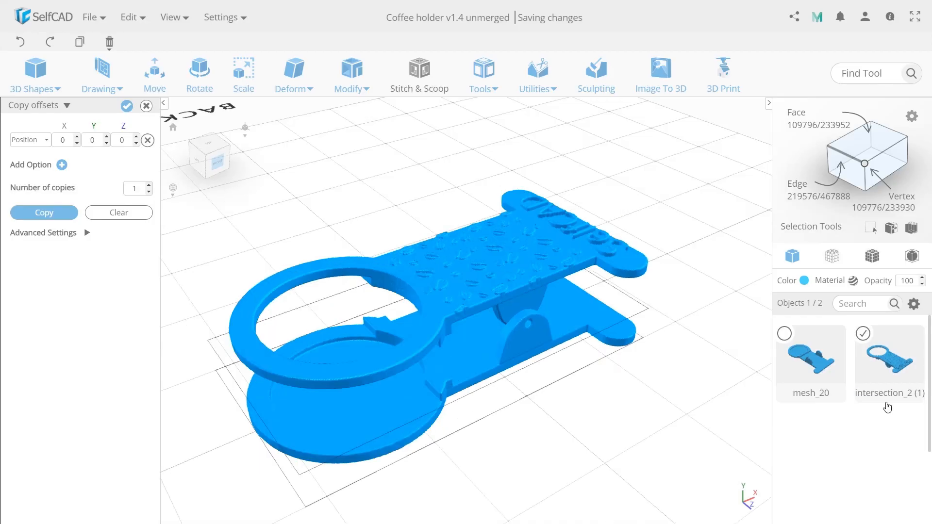
pyautogui.doubleClick(885, 394)
pyautogui.doubleClick(825, 394)
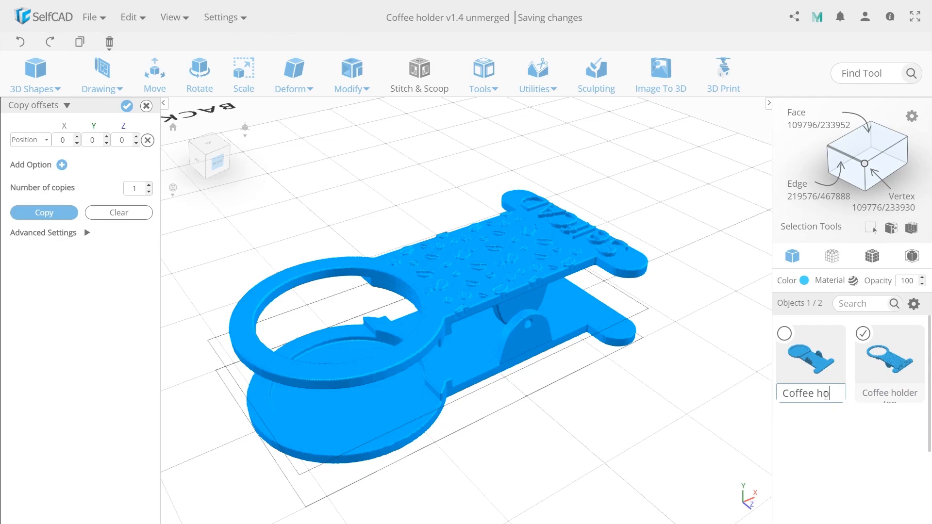
pyautogui.moveTo(550, 381); pyautogui.dragTo(548, 387, button='right')
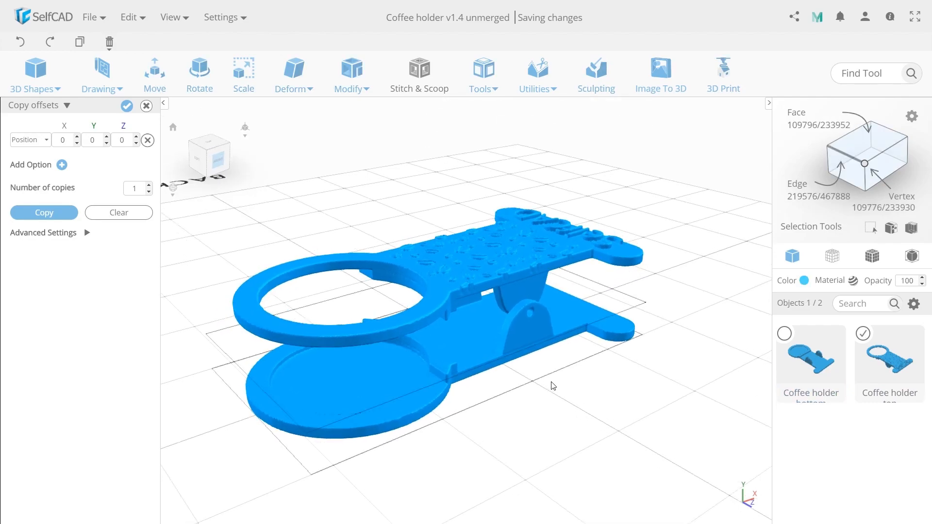
pyautogui.click(551, 386)
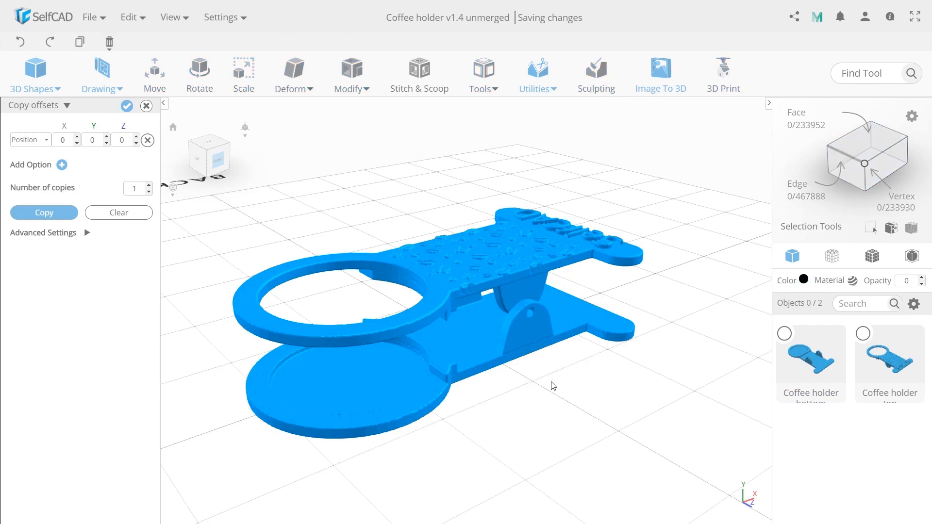
pyautogui.moveTo(553, 383); pyautogui.dragTo(557, 384, button='right')
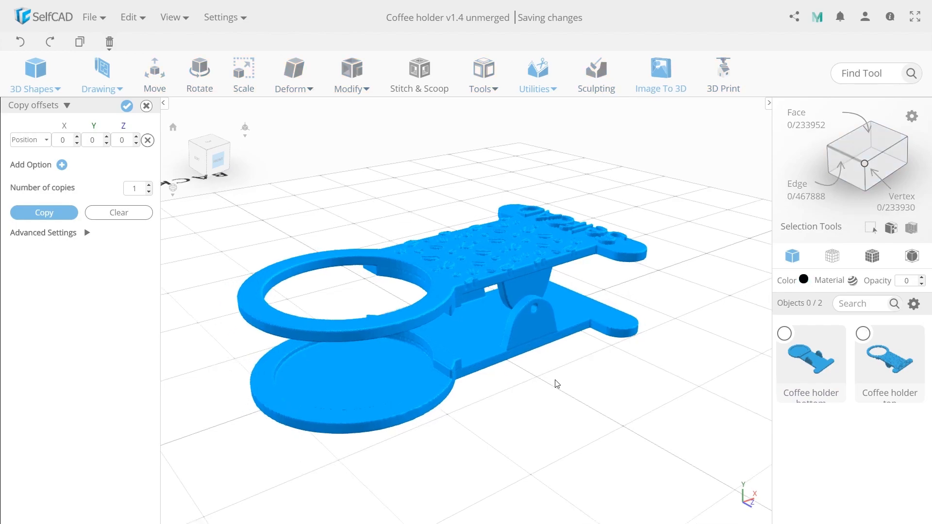